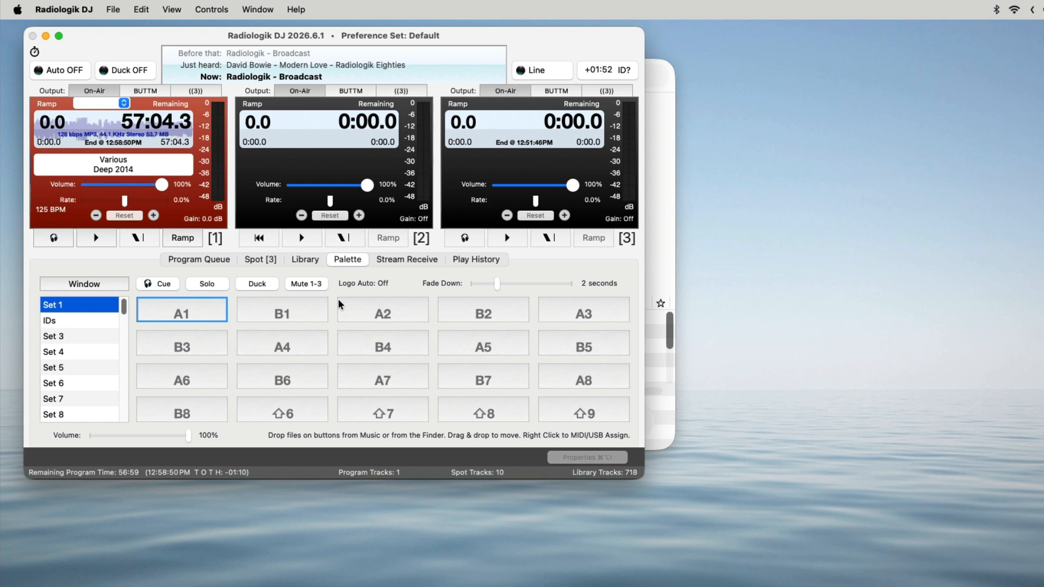
Browse the list of palette sets to Set 50 and back, and select the IDs set
{"action": "scroll", "coordinate": [106, 318], "scroll_direction": "down", "scroll_amount": 15}
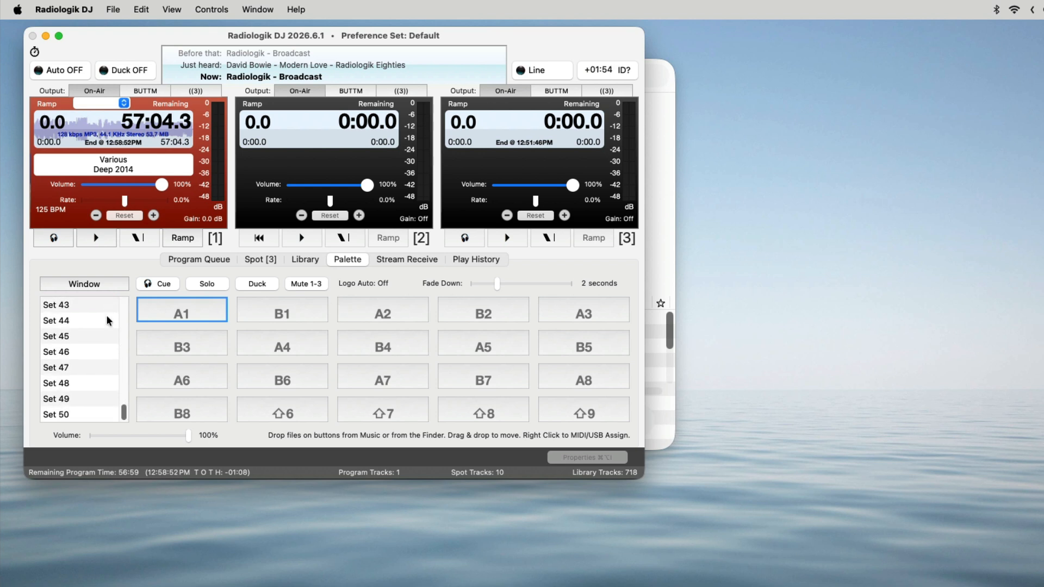
{"action": "scroll", "coordinate": [106, 315], "scroll_direction": "up", "scroll_amount": 15}
{"action": "left_click", "coordinate": [106, 310]}
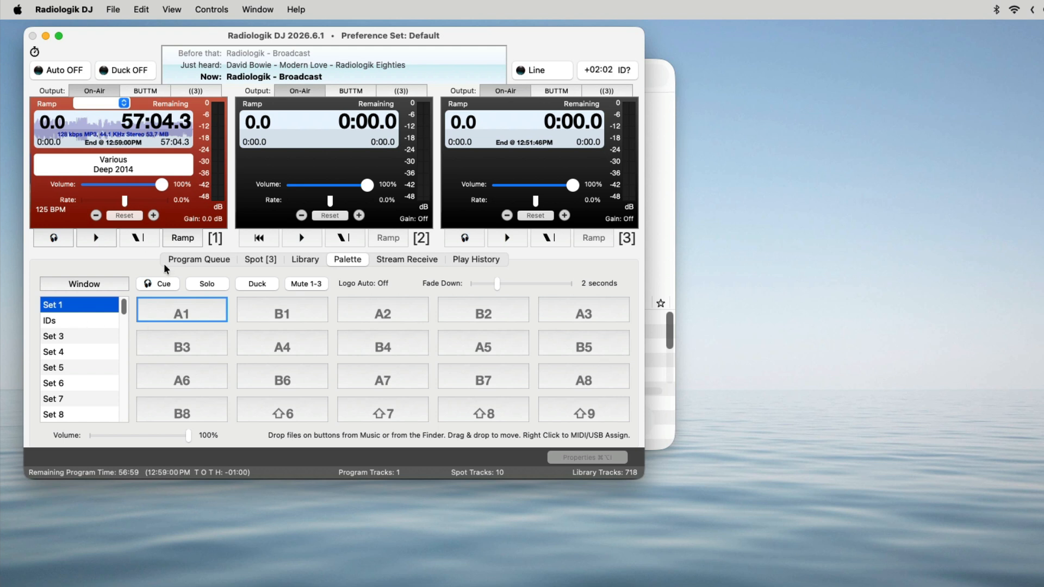
{"action": "left_click", "coordinate": [63, 321]}
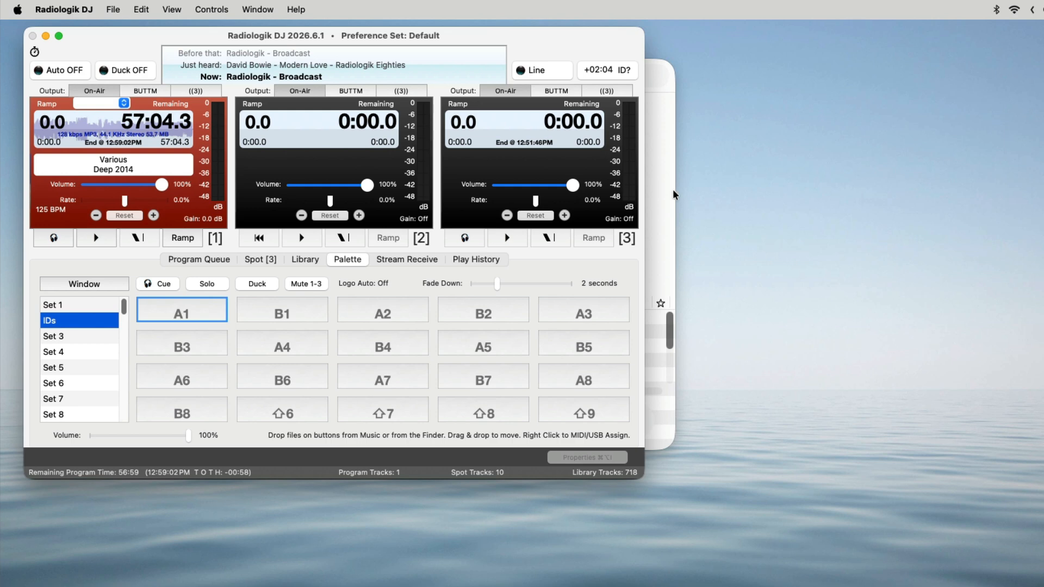
Switch to Music, select all Station IDs tracks and place them on the IDs palette set starting at button A1 in Radiologik DJ
{"action": "left_click", "coordinate": [672, 87]}
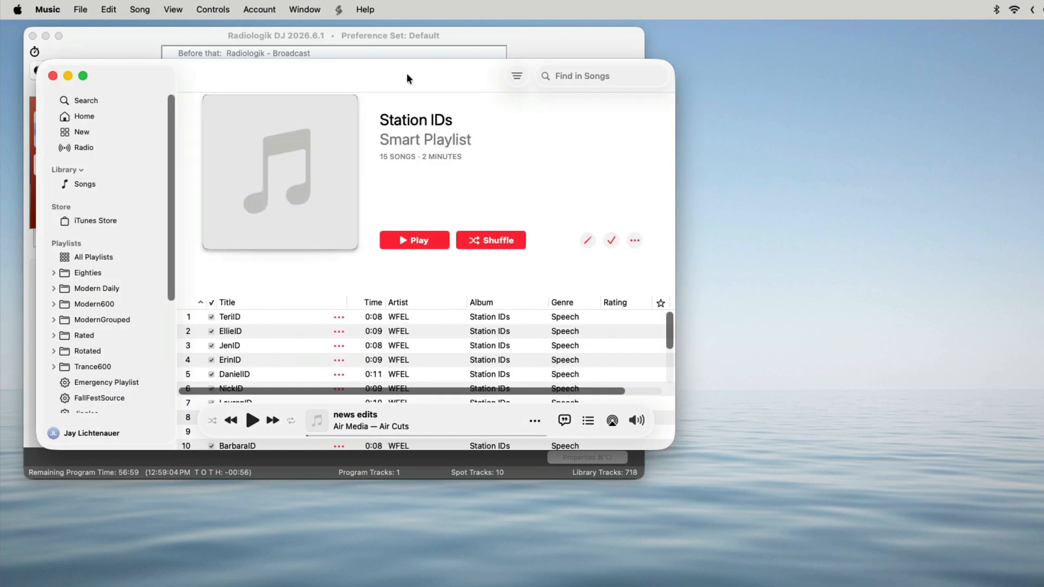
{"action": "left_click_drag", "start_coordinate": [408, 77], "coordinate": [661, 99]}
{"action": "left_click", "coordinate": [531, 354]}
{"action": "key", "text": "super+a"}
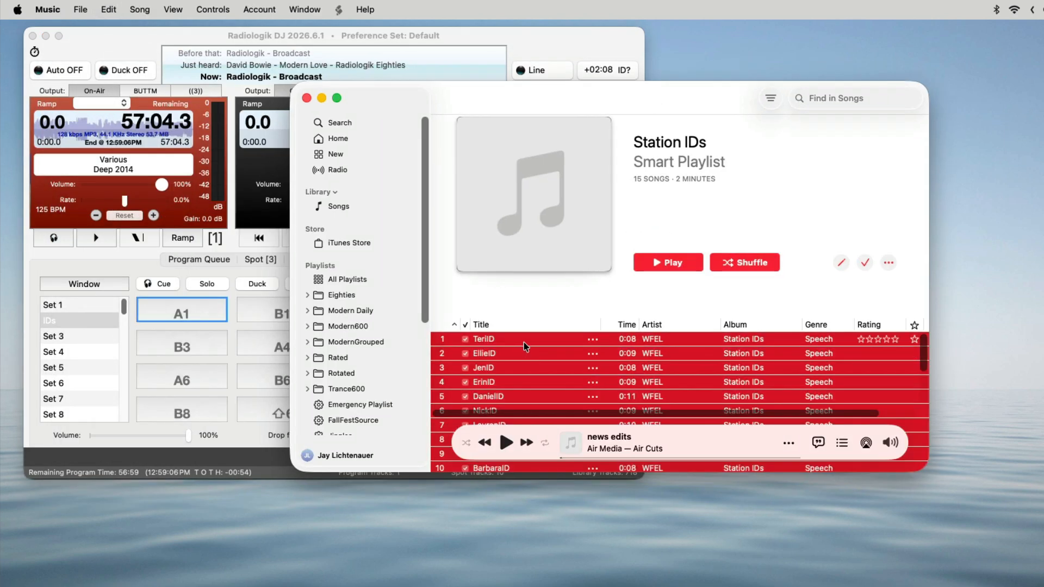
{"action": "left_click_drag", "start_coordinate": [524, 339], "coordinate": [191, 302]}
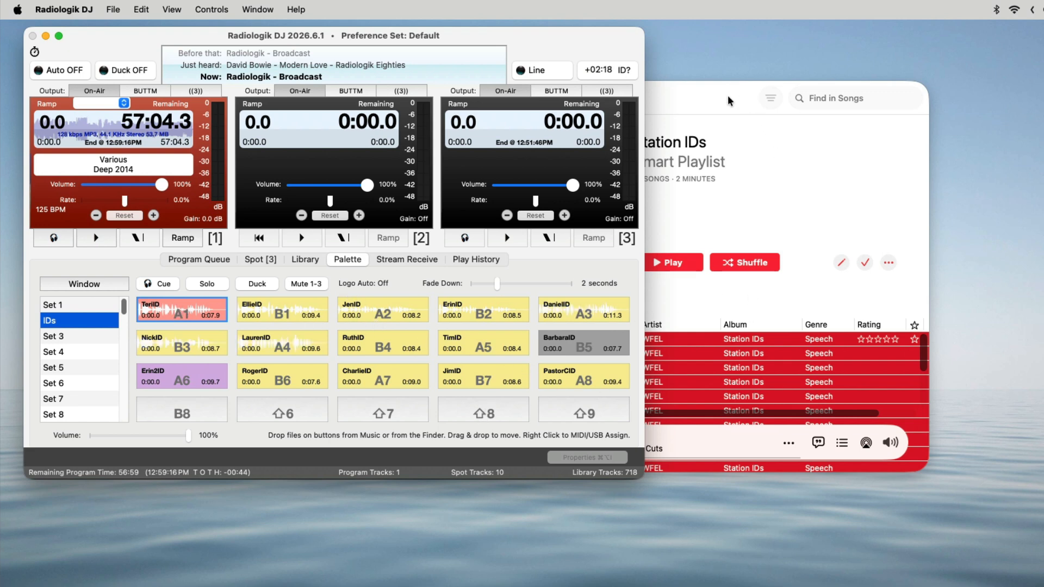
{"action": "left_click_drag", "start_coordinate": [712, 93], "coordinate": [532, 69]}
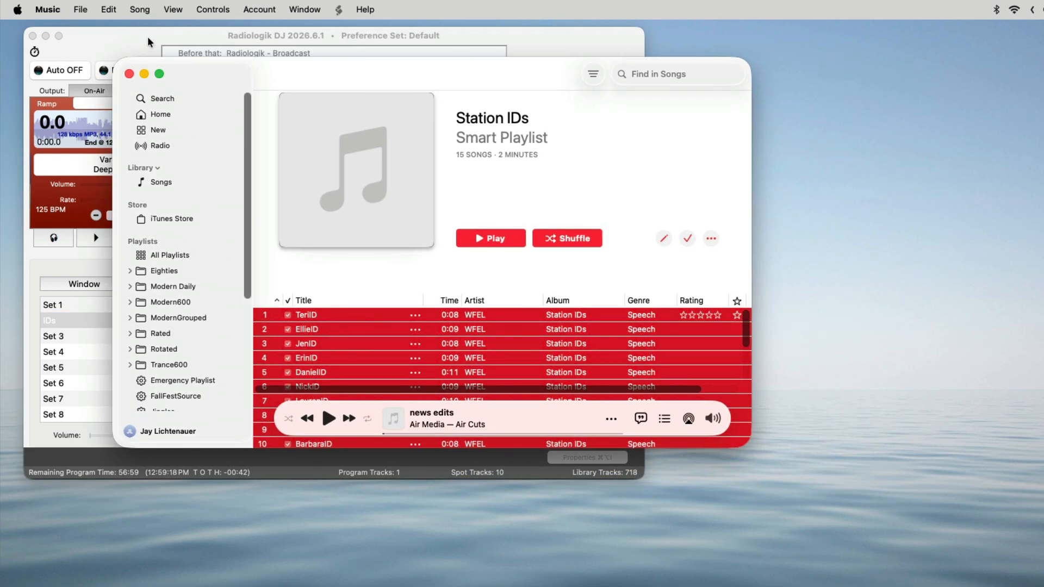
{"action": "left_click", "coordinate": [148, 37]}
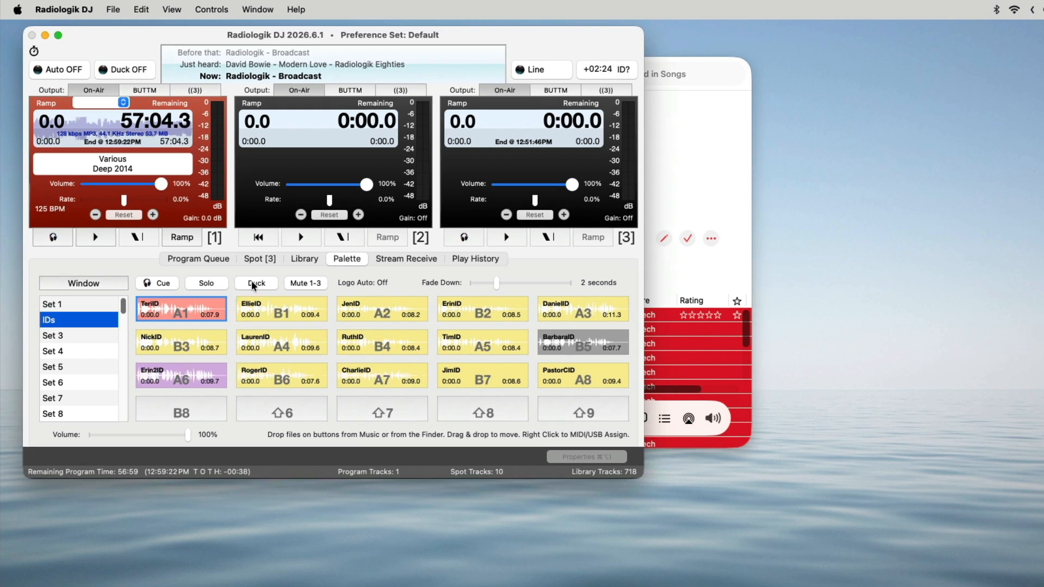
Check the palette's output device choice in the Audio I/O settings
{"action": "key", "text": "super+comma"}
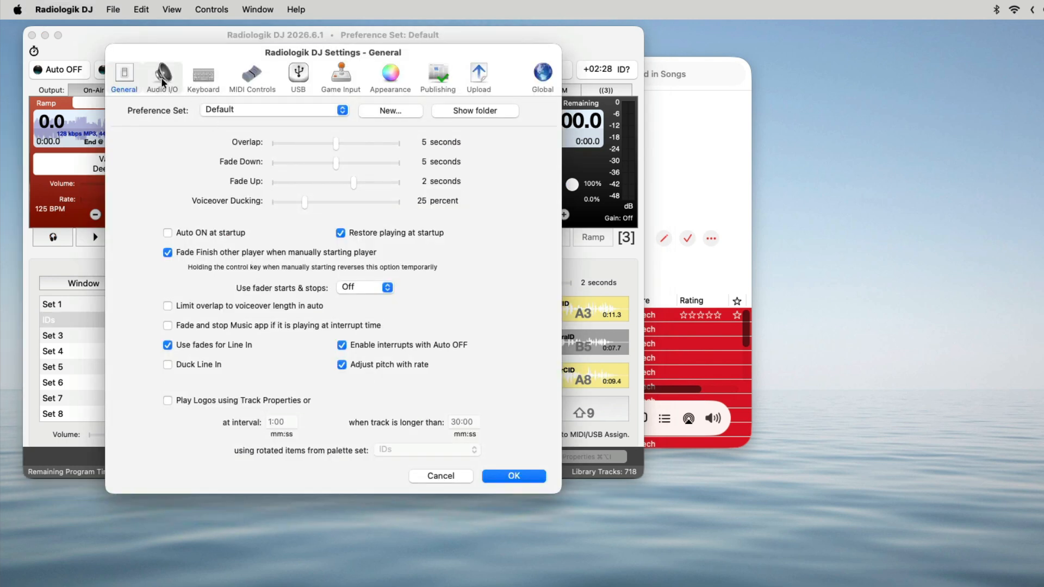
{"action": "left_click", "coordinate": [162, 79]}
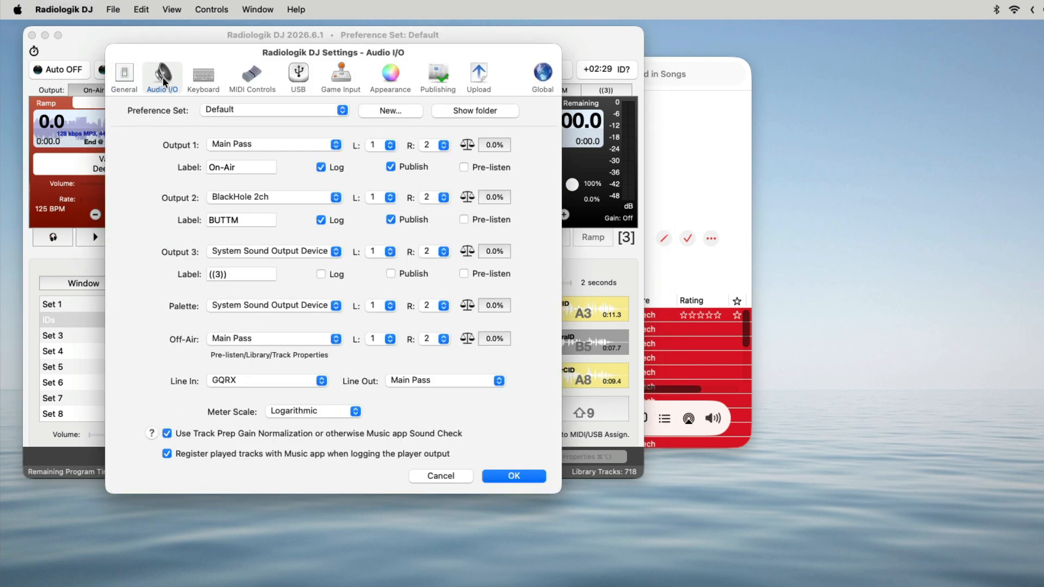
{"action": "left_click", "coordinate": [337, 306]}
{"action": "left_click", "coordinate": [382, 280]}
{"action": "left_click", "coordinate": [521, 473]}
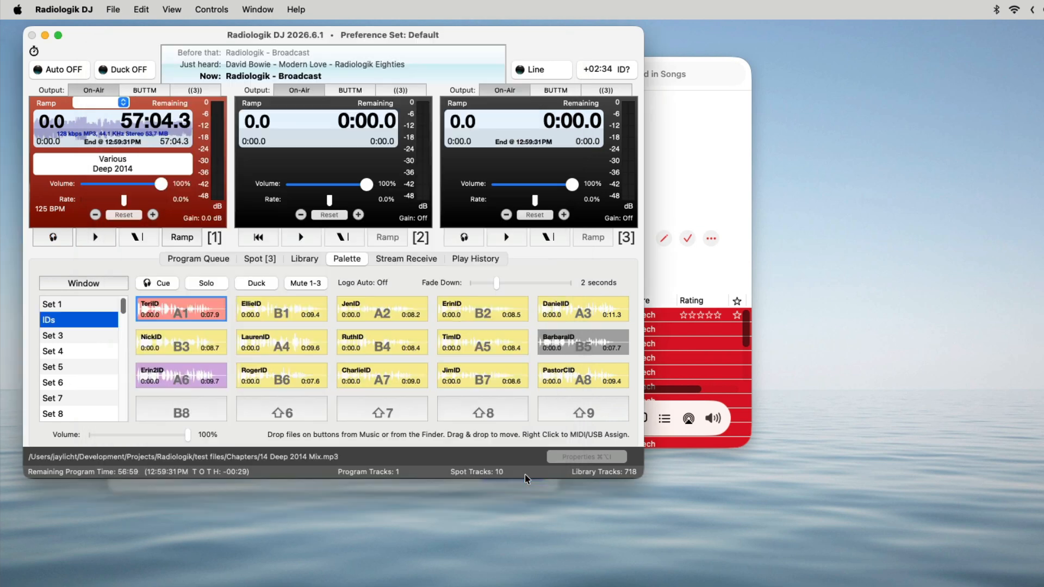
Switch the palette's Cue mode on and off, and play buttons A1, B1, A2 and B2 overlapping each other
{"action": "left_click", "coordinate": [162, 282]}
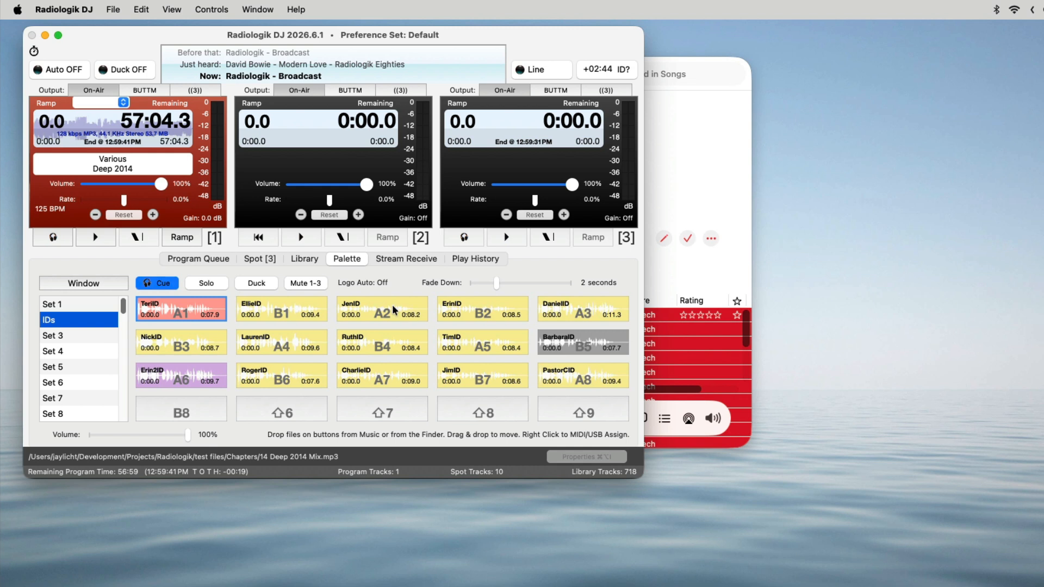
{"action": "left_click", "coordinate": [155, 286]}
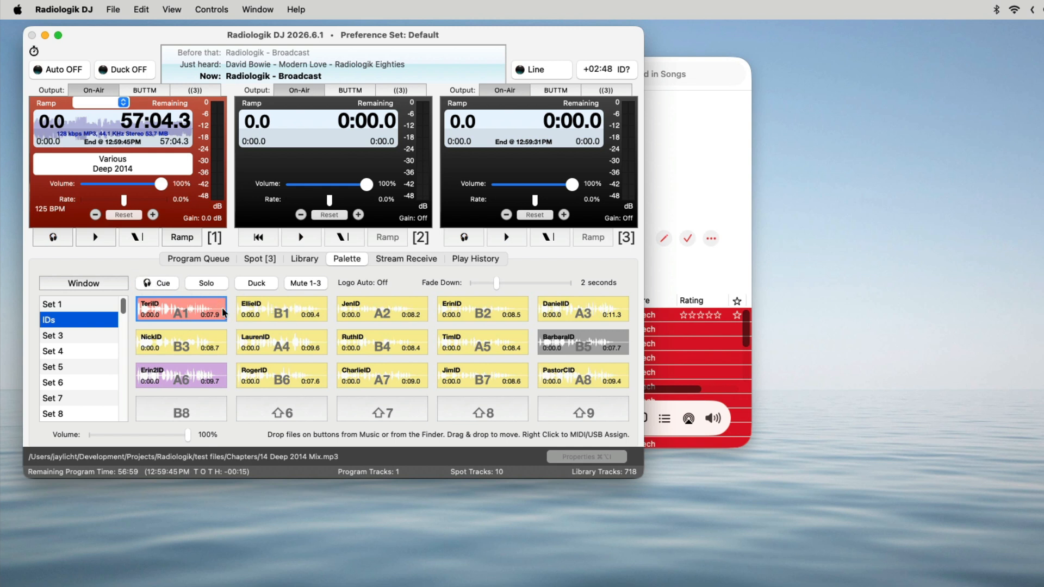
{"action": "left_click", "coordinate": [216, 317]}
{"action": "left_click", "coordinate": [289, 312]}
{"action": "left_click", "coordinate": [400, 322]}
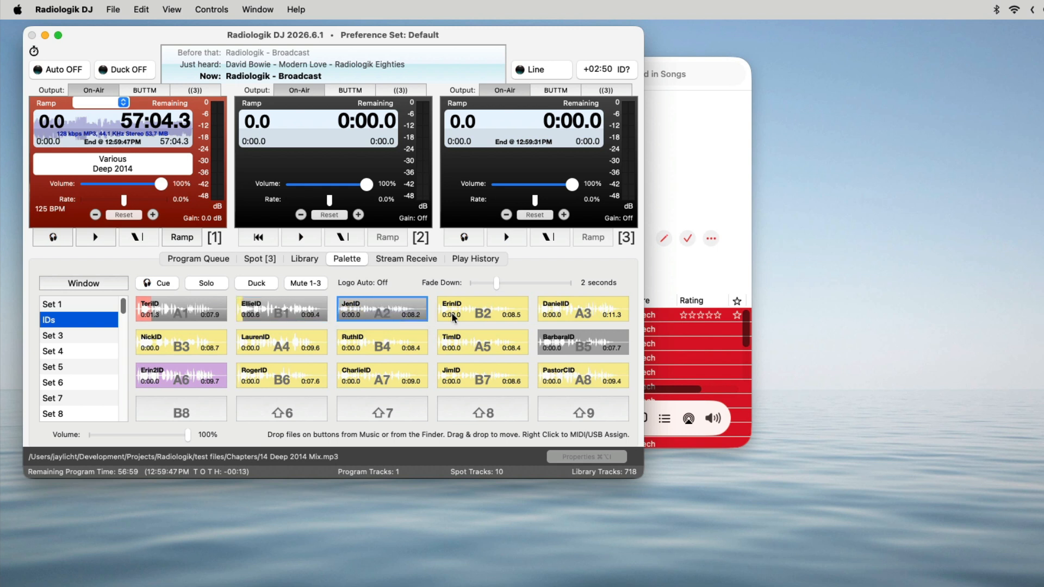
{"action": "left_click", "coordinate": [468, 312]}
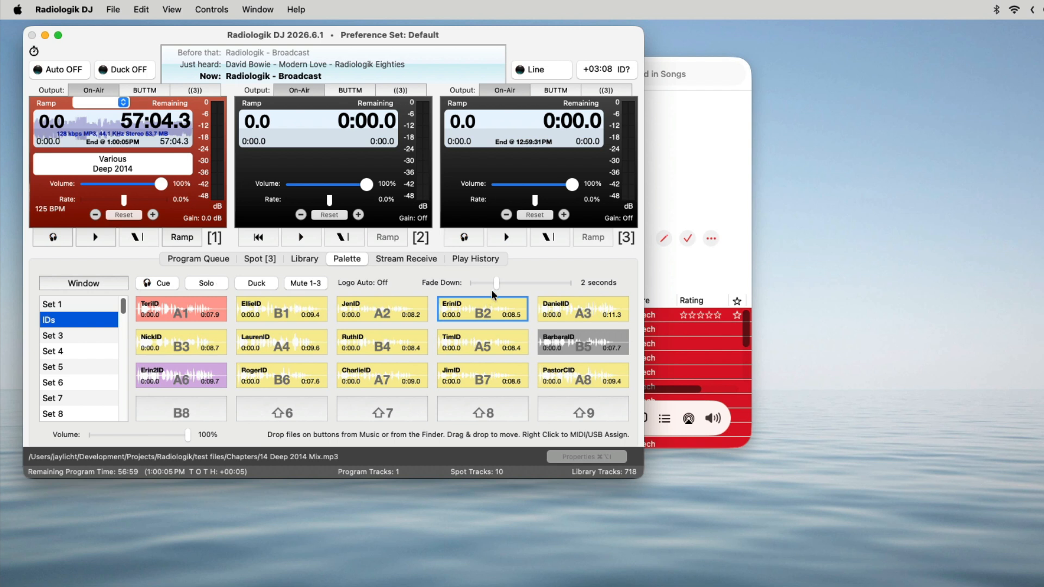
Set the palette's Fade Down to 0.5 seconds and enable Solo mode
{"action": "left_click_drag", "start_coordinate": [495, 283], "coordinate": [478, 285]}
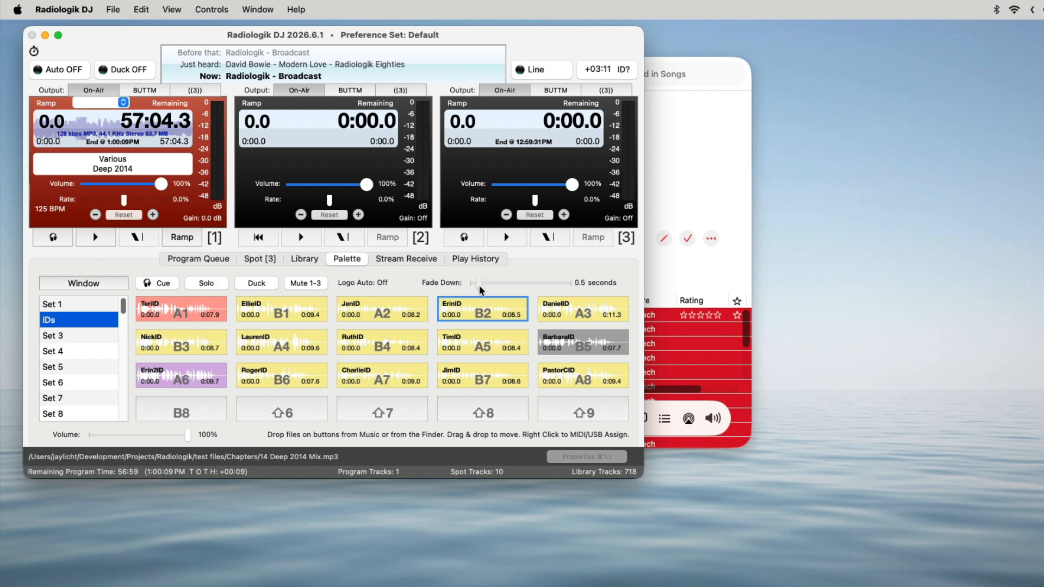
{"action": "left_click", "coordinate": [208, 284]}
Play palette buttons A1, B1, A2, B2 and A3 one after another in Solo mode and stop A3
{"action": "left_click", "coordinate": [211, 314]}
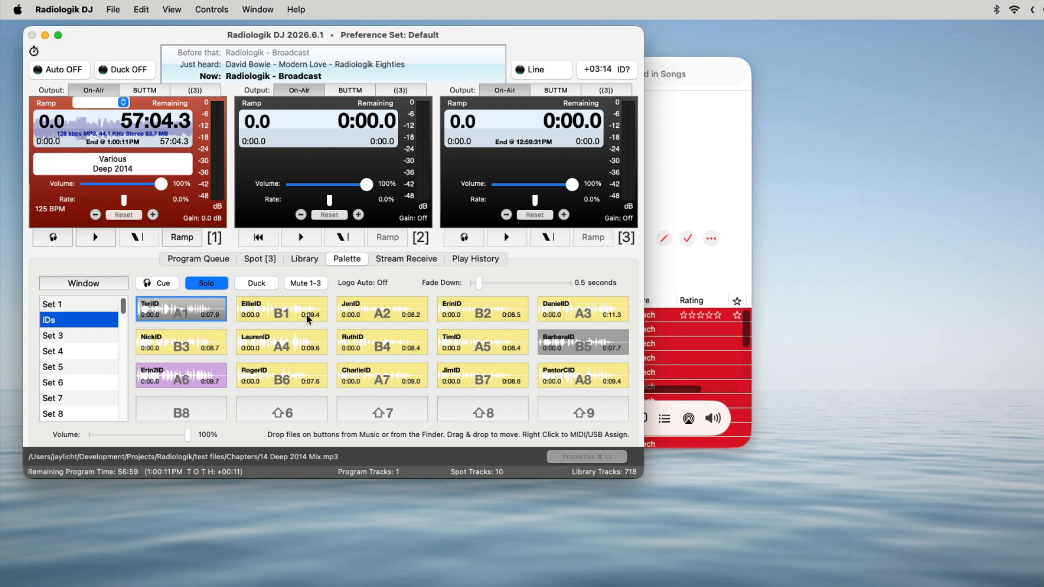
{"action": "left_click", "coordinate": [305, 313]}
{"action": "left_click", "coordinate": [393, 302]}
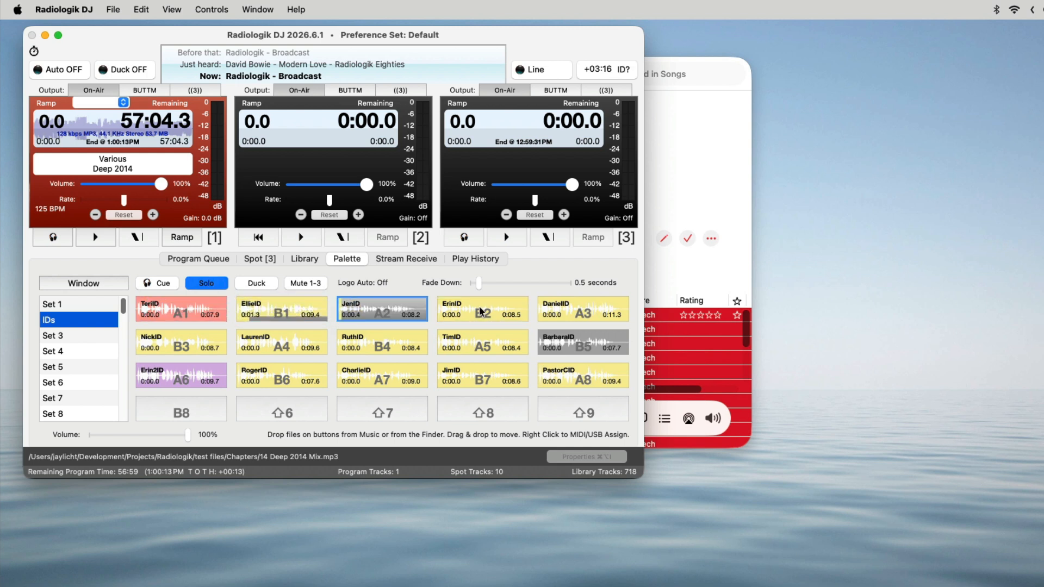
{"action": "left_click", "coordinate": [483, 309]}
{"action": "left_click", "coordinate": [572, 307]}
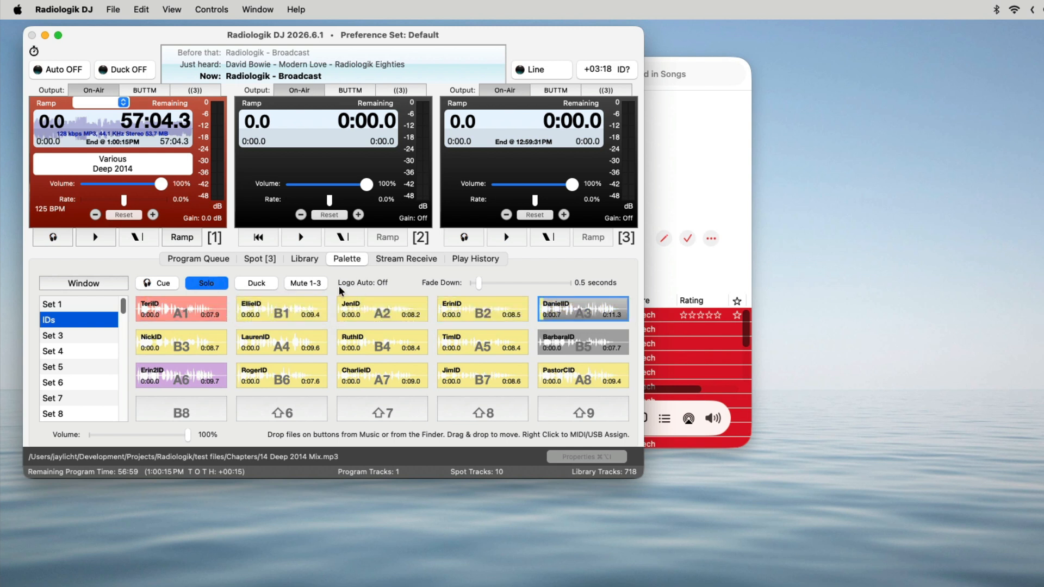
{"action": "left_click", "coordinate": [571, 311]}
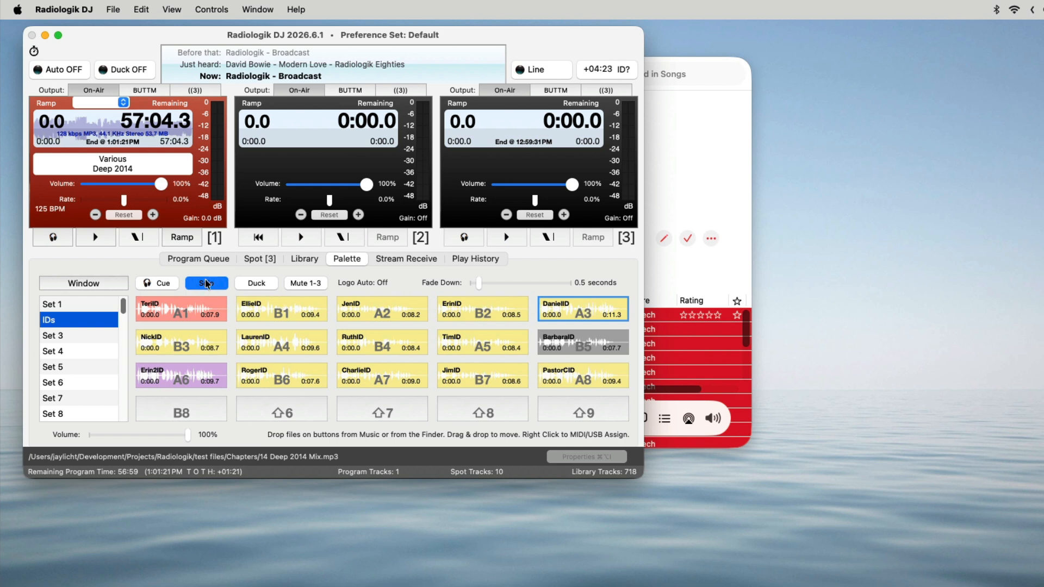
Remove the clip from button A1 and clear all remaining clips from the IDs palette set
{"action": "right_click", "coordinate": [217, 309]}
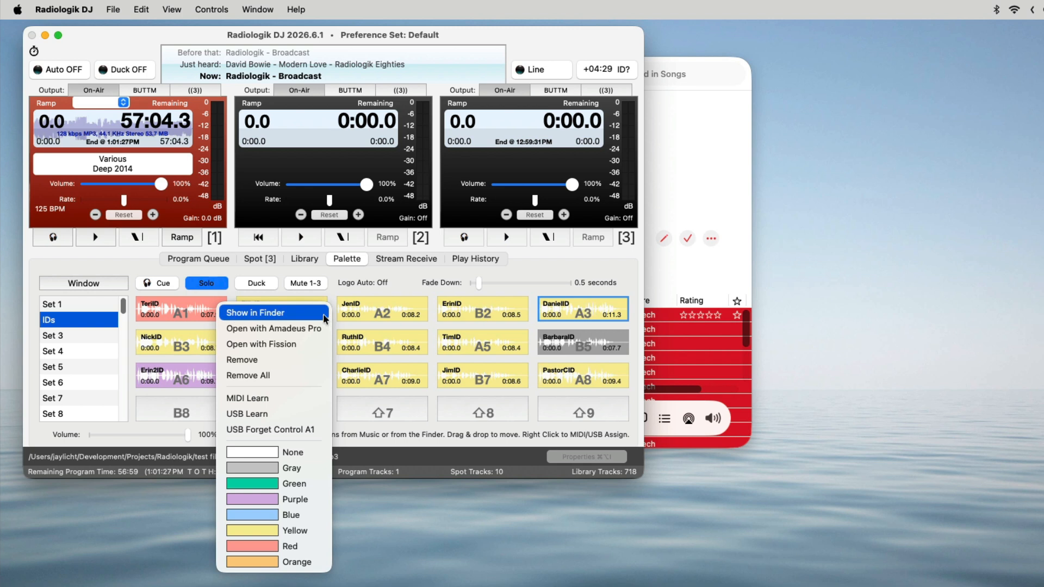
{"action": "left_click", "coordinate": [310, 359]}
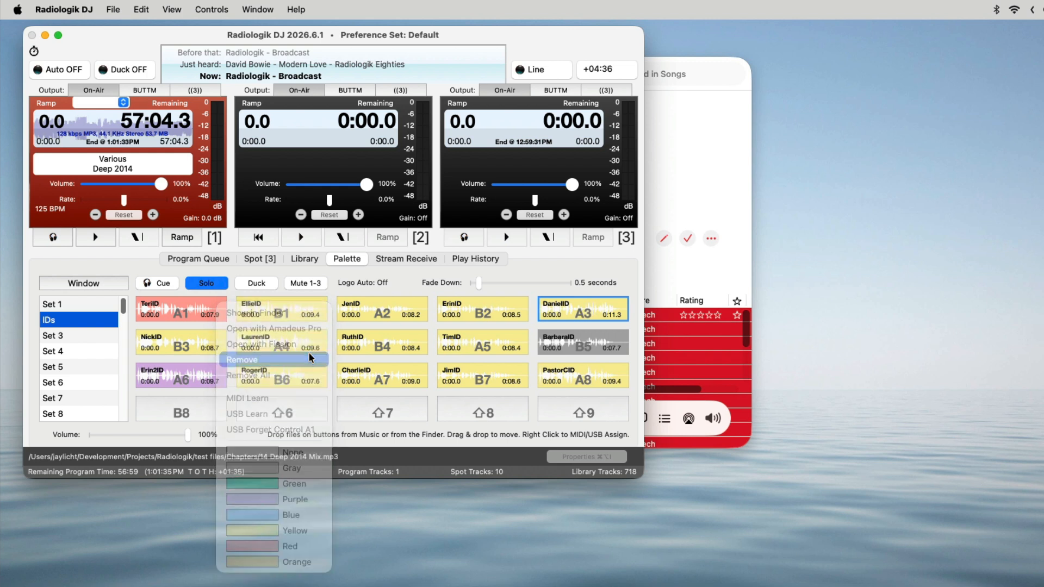
{"action": "right_click", "coordinate": [195, 312]}
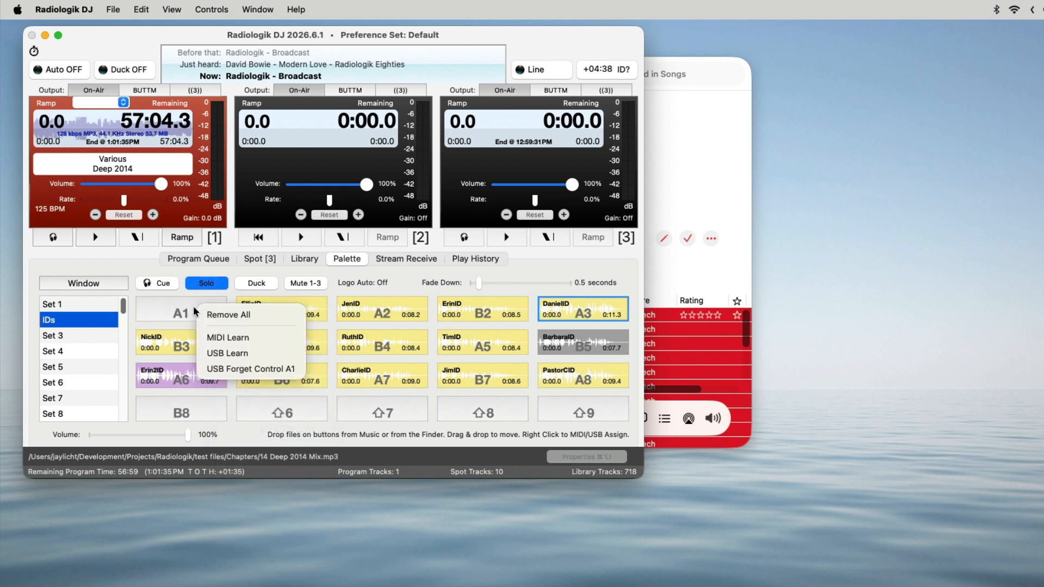
{"action": "left_click", "coordinate": [238, 318]}
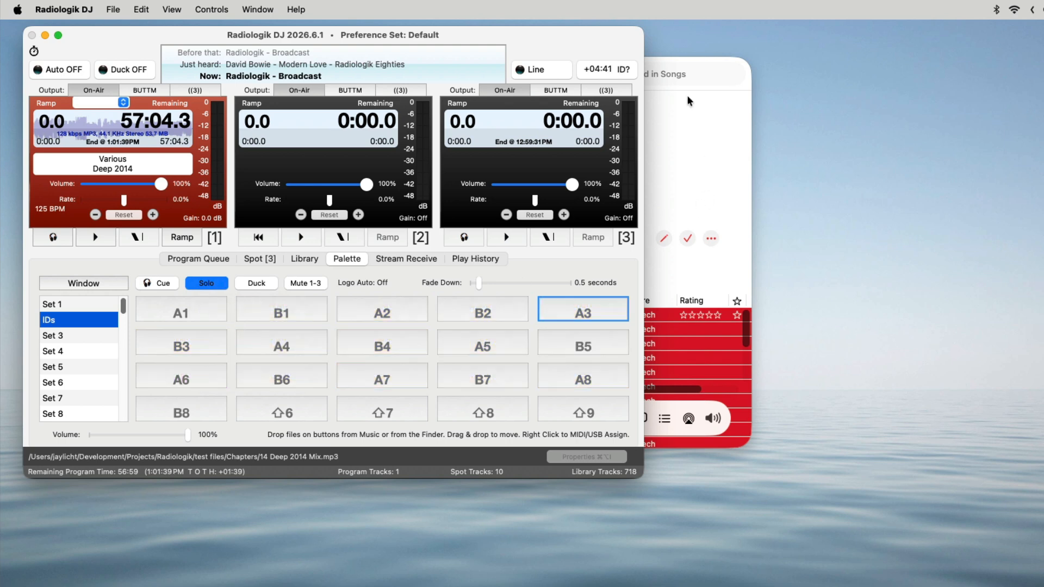
Place the selected Station IDs tracks from Music on the IDs palette set starting at button B3, and colour B3 green
{"action": "left_click", "coordinate": [728, 97]}
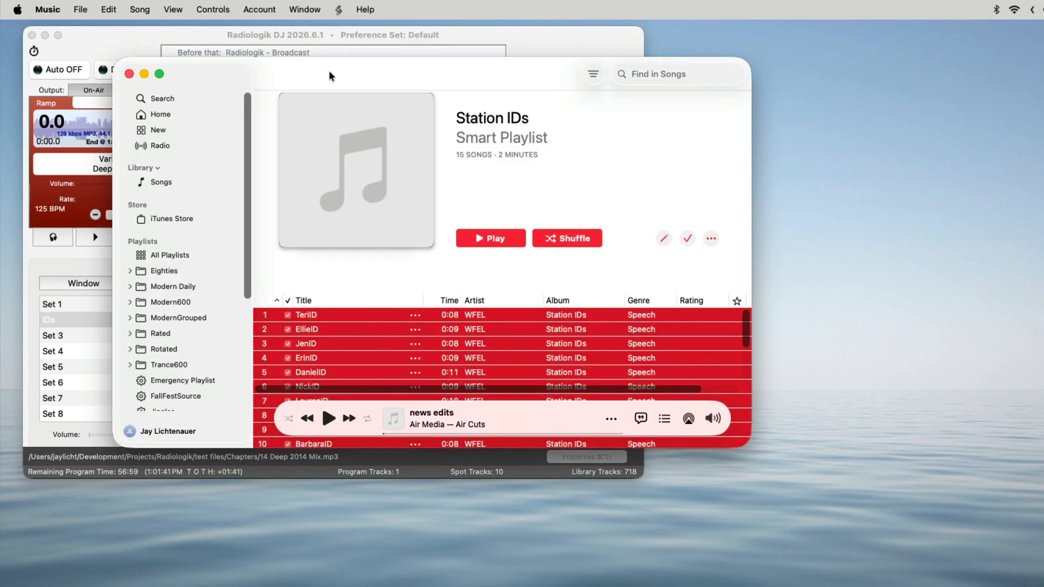
{"action": "left_click_drag", "start_coordinate": [329, 70], "coordinate": [452, 62]}
{"action": "left_click_drag", "start_coordinate": [427, 308], "coordinate": [178, 345]}
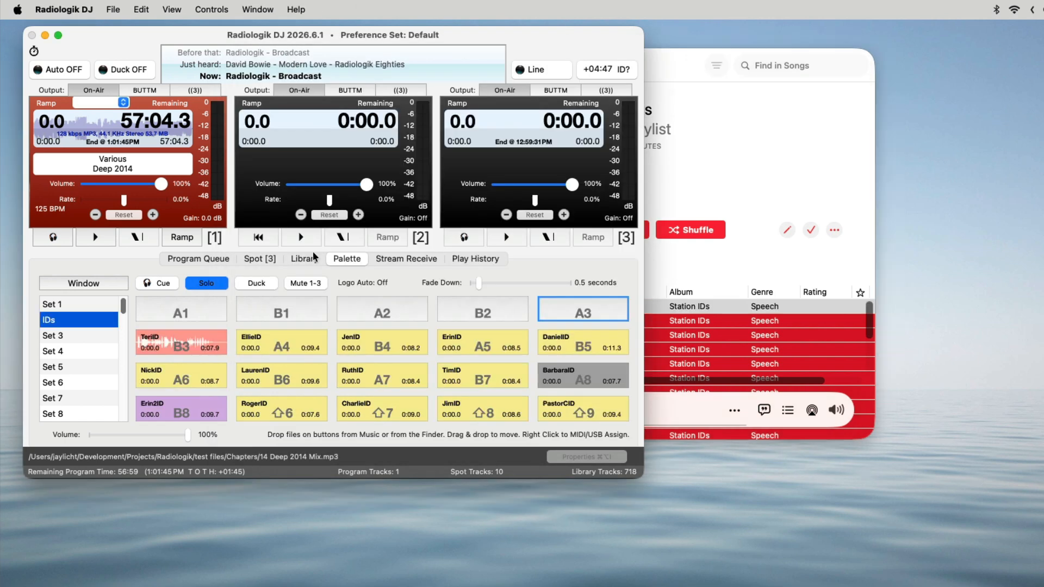
{"action": "right_click", "coordinate": [190, 334]}
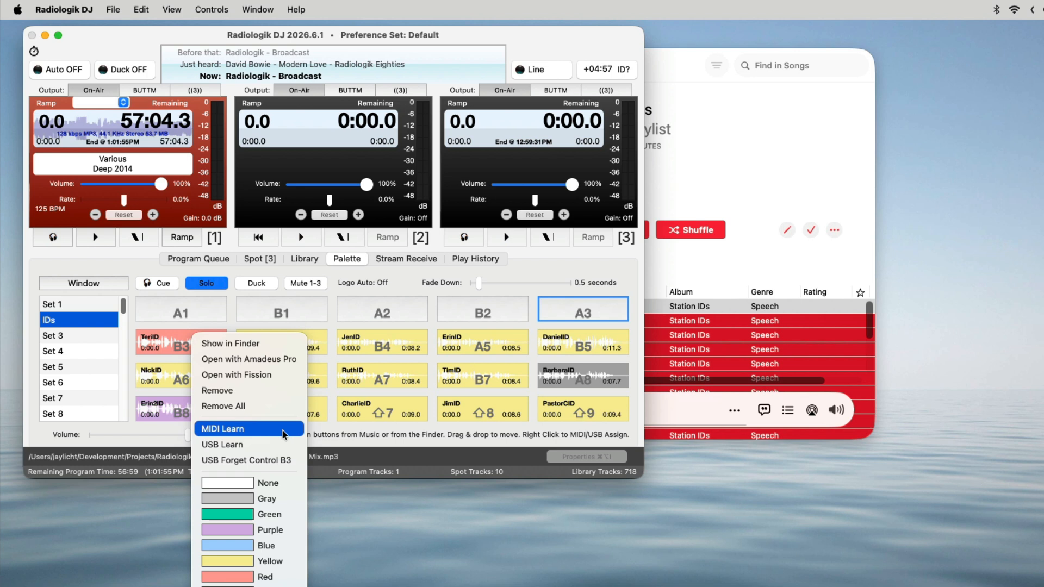
{"action": "left_click", "coordinate": [272, 514]}
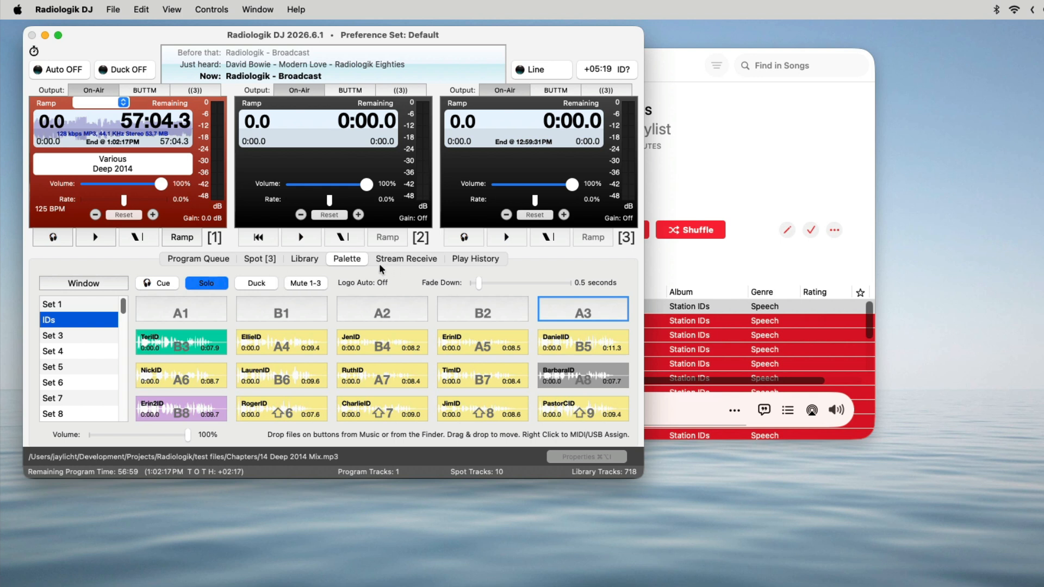
Review the ducking options for Stream Receive and the Voiceover Ducking value in the General settings
{"action": "left_click", "coordinate": [406, 258]}
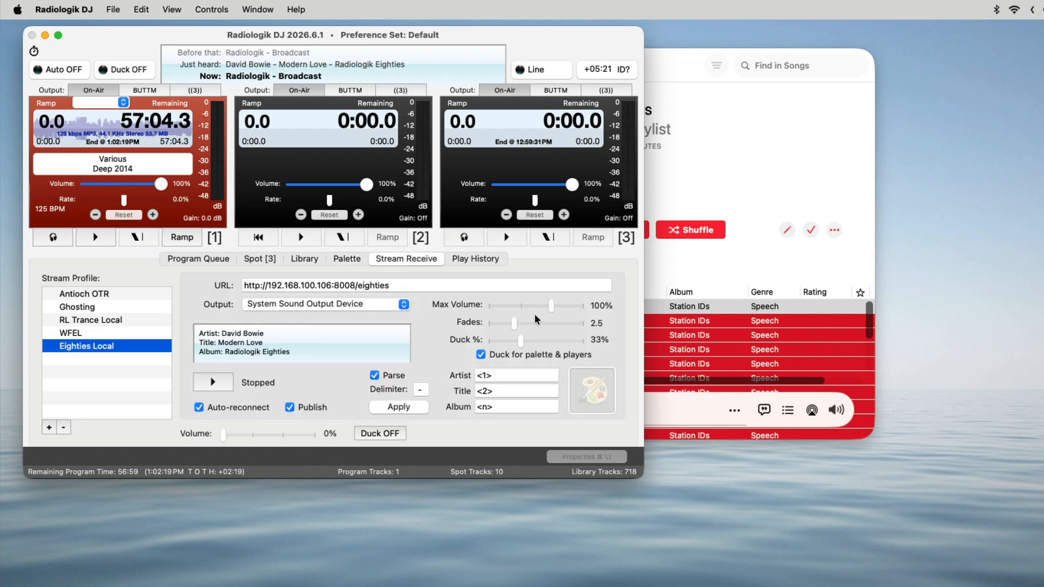
{"action": "left_click", "coordinate": [345, 260]}
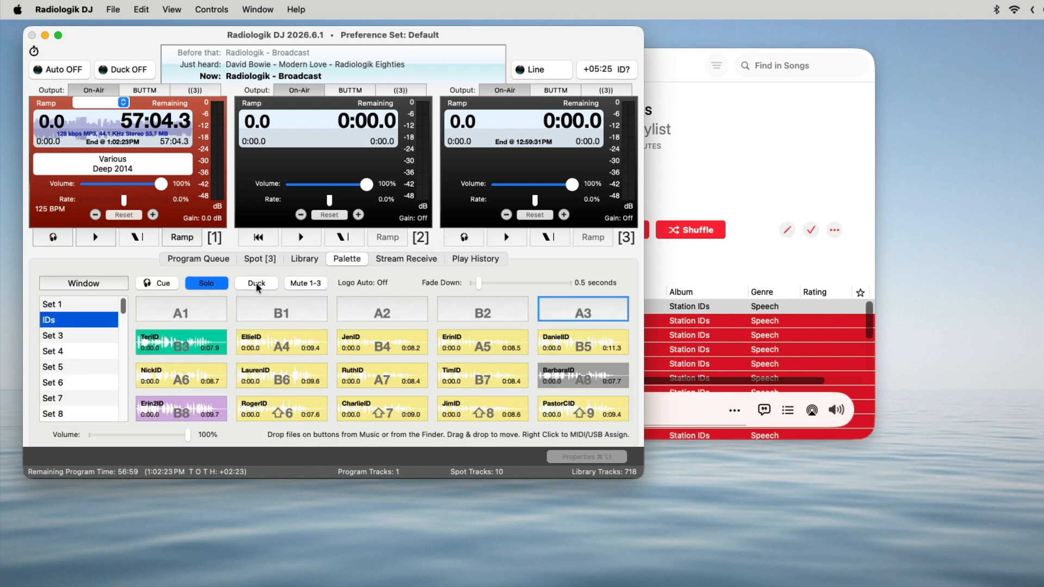
{"action": "key", "text": "super+comma"}
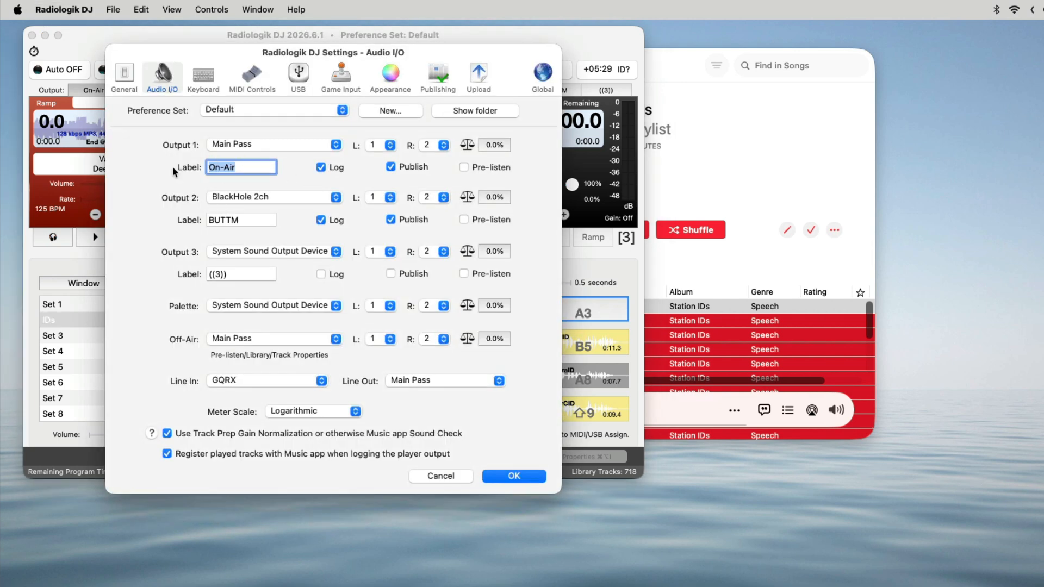
{"action": "left_click", "coordinate": [124, 76]}
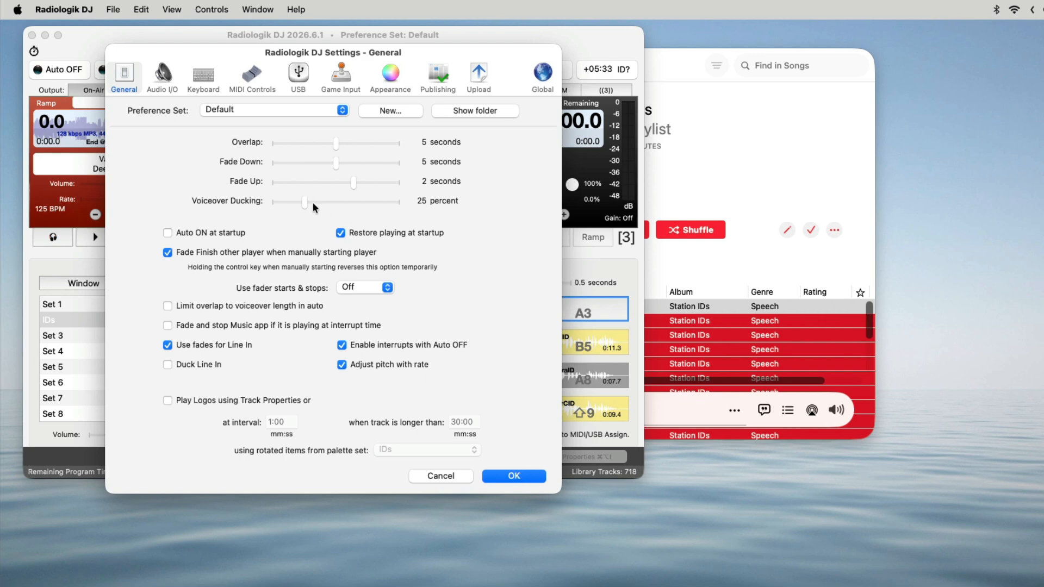
{"action": "left_click", "coordinate": [523, 478]}
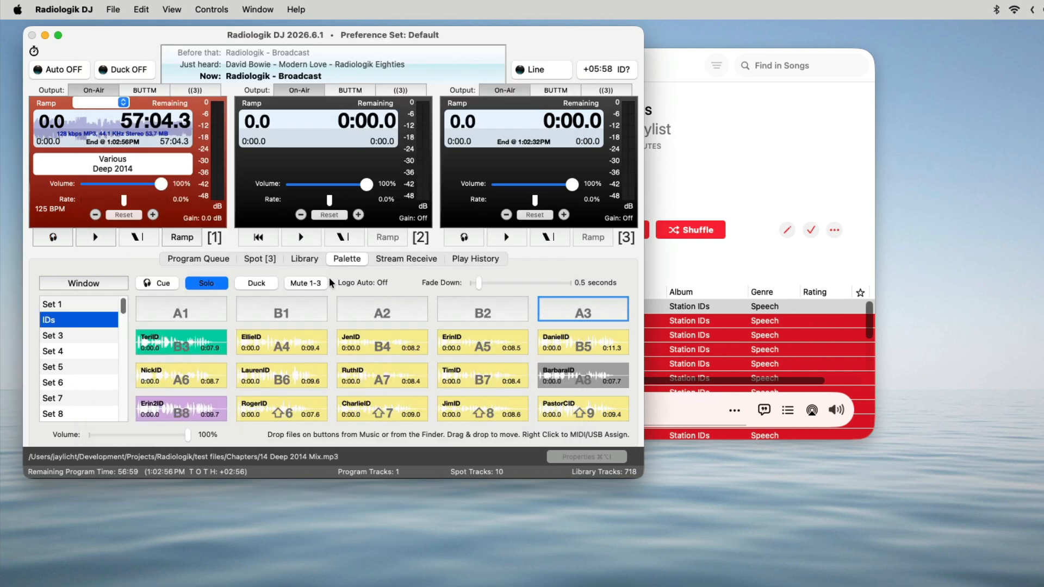
Detach the palette into its own window and switch its placement from below the main window to beside it
{"action": "left_click", "coordinate": [102, 281]}
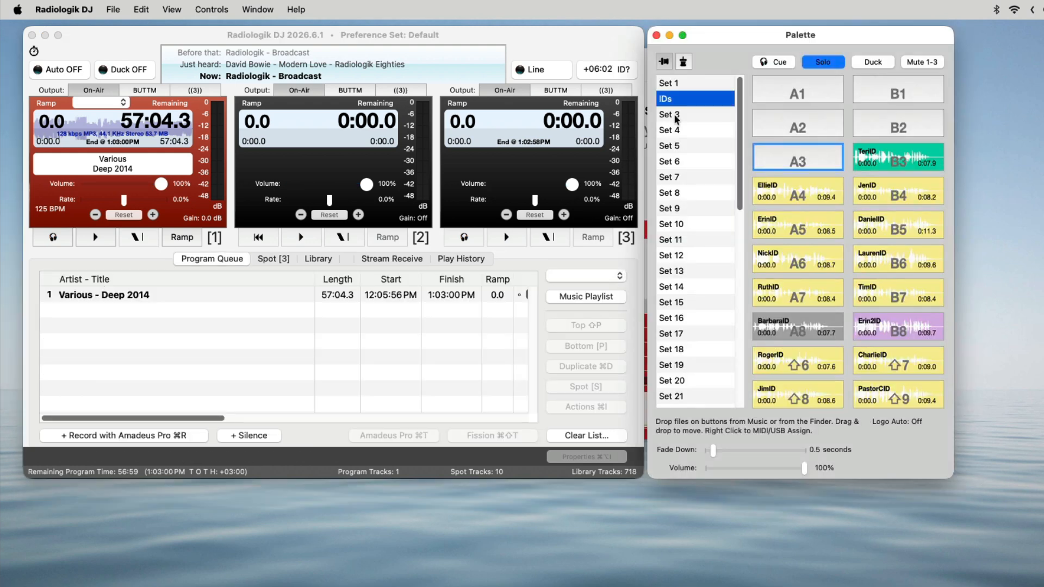
{"action": "left_click", "coordinate": [680, 63]}
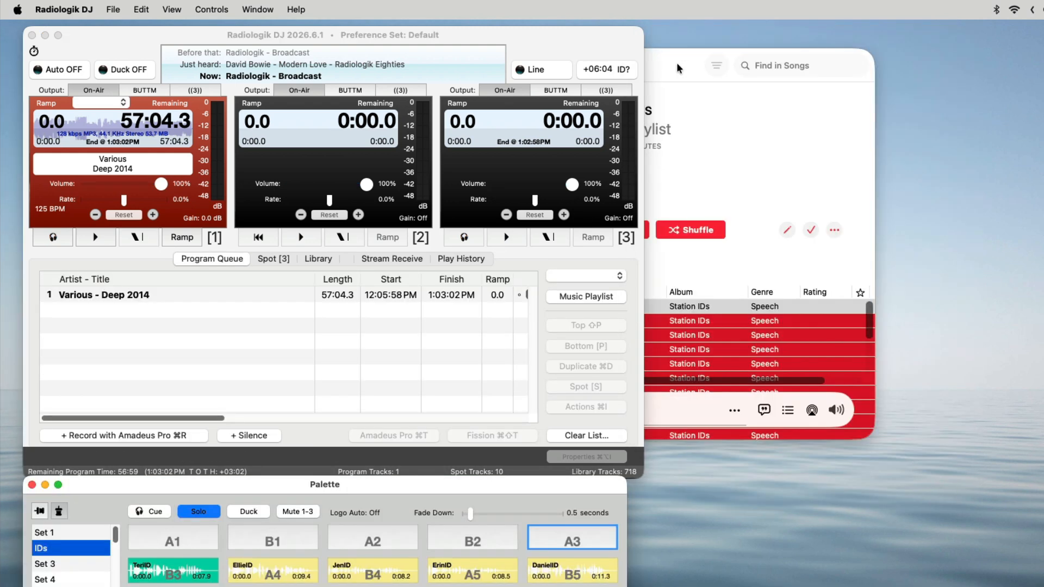
{"action": "left_click", "coordinate": [39, 511]}
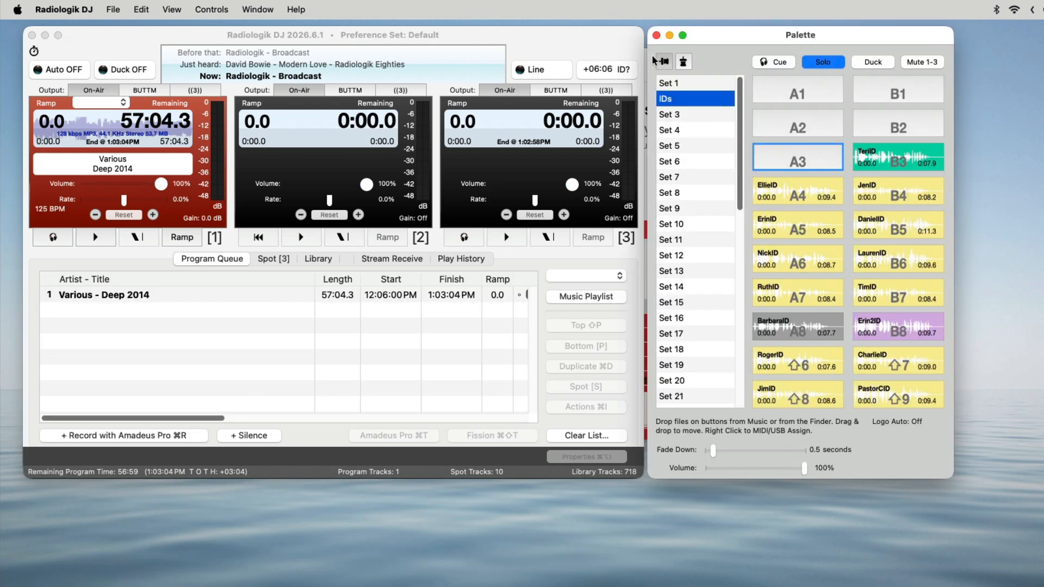
Reposition and shorten the separate palette window, and close it to return the palette to the main window
{"action": "left_click_drag", "start_coordinate": [766, 43], "coordinate": [410, 61]}
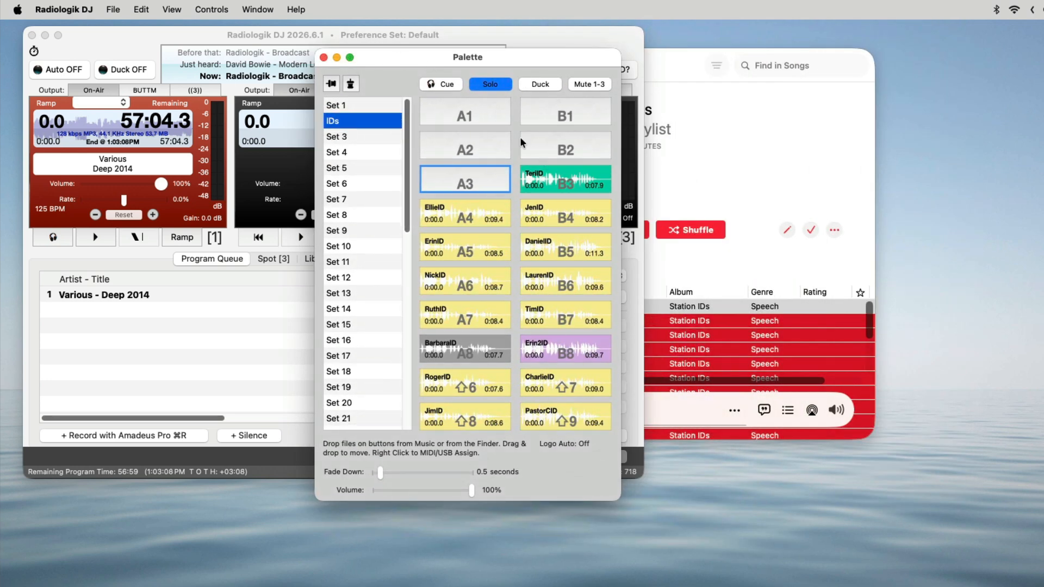
{"action": "left_click_drag", "start_coordinate": [507, 54], "coordinate": [240, 48]}
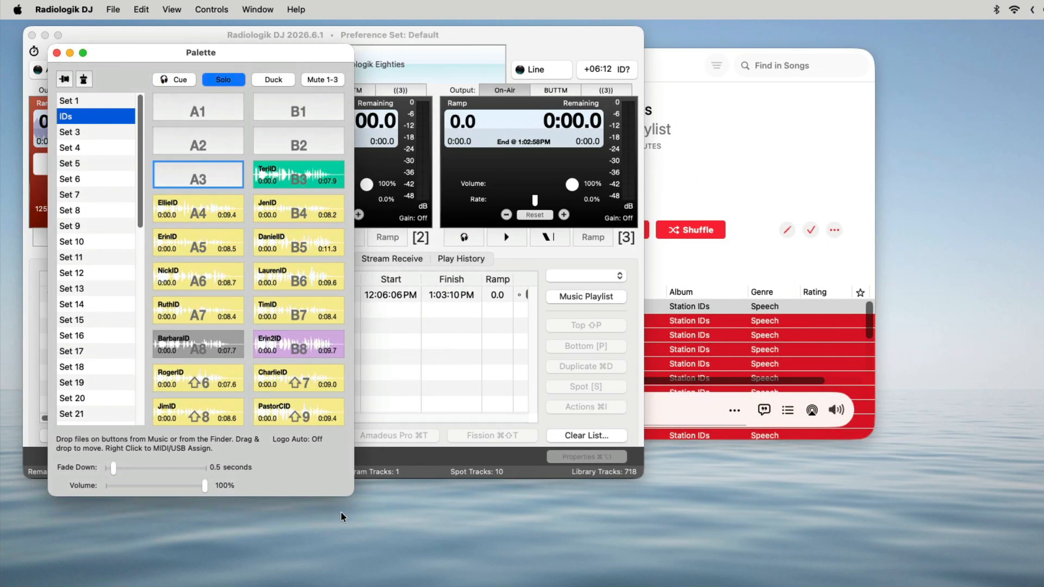
{"action": "left_click_drag", "start_coordinate": [346, 493], "coordinate": [344, 385]}
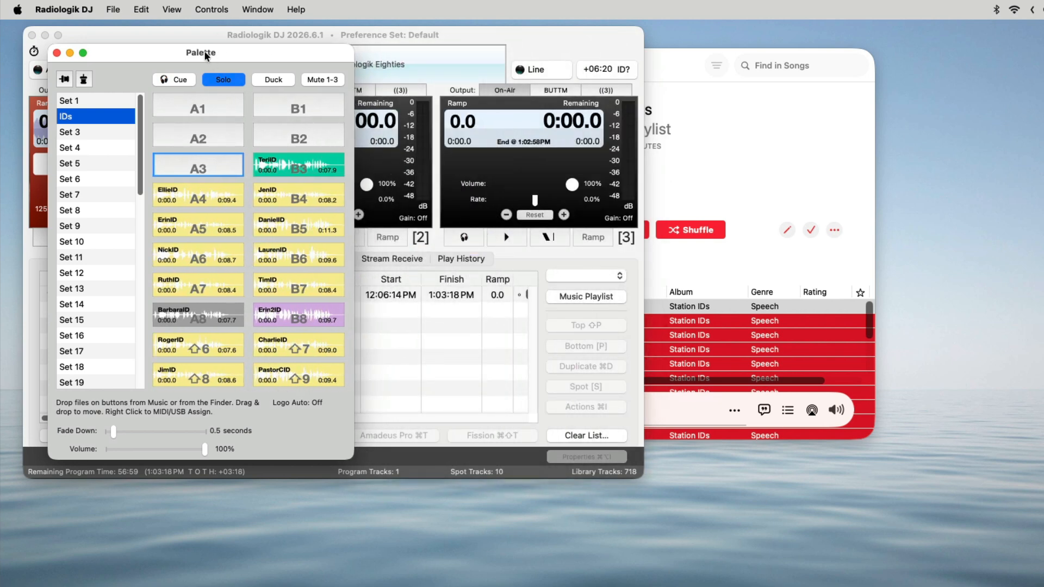
{"action": "left_click_drag", "start_coordinate": [216, 46], "coordinate": [577, 63]}
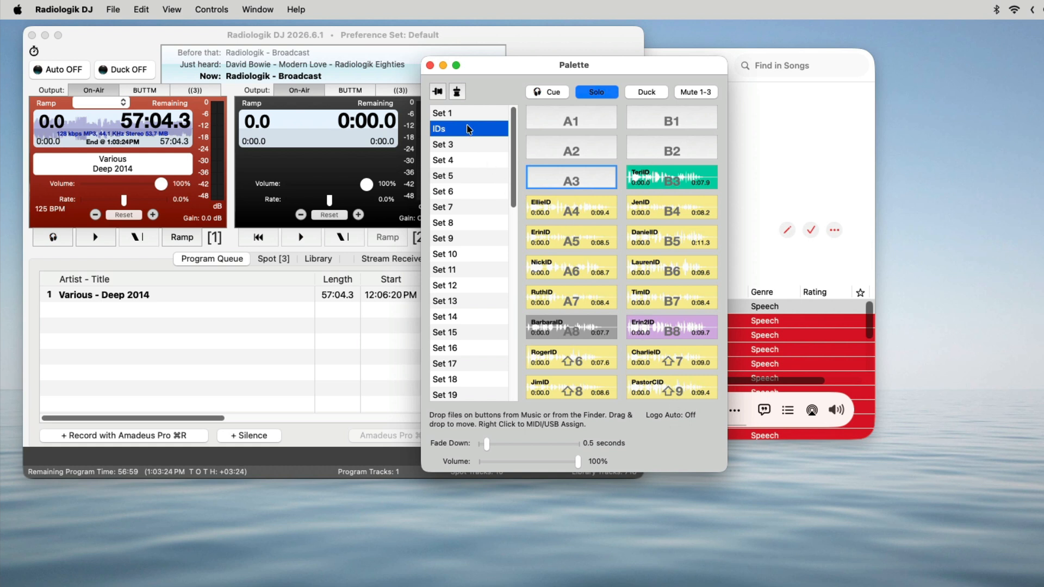
{"action": "left_click", "coordinate": [429, 65]}
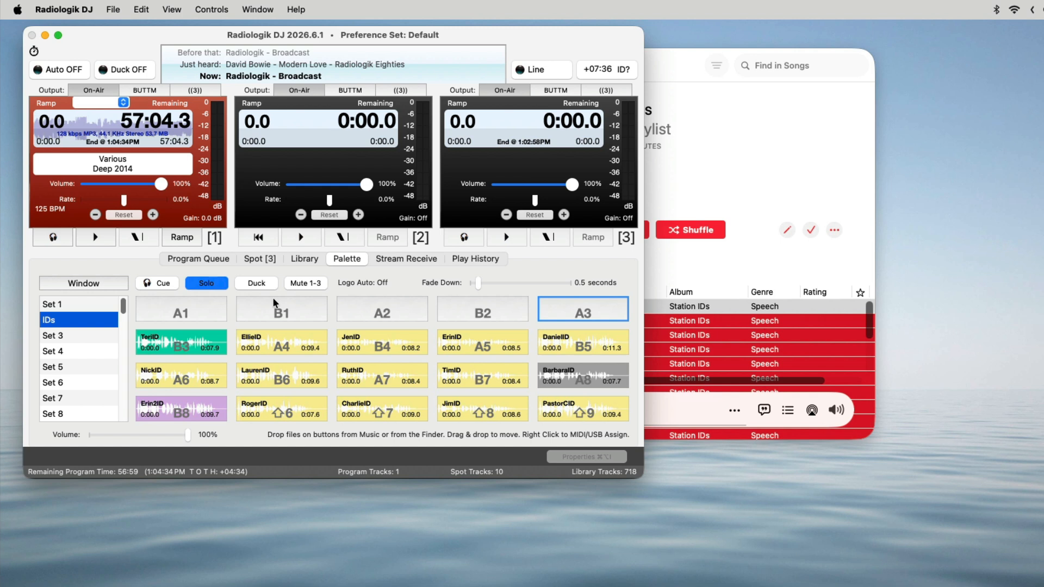
Select palette Set 1 and open the Combo Connectors folder inside DJ Voices > Modern in the Radiologik folder in Finder
{"action": "left_click", "coordinate": [103, 305]}
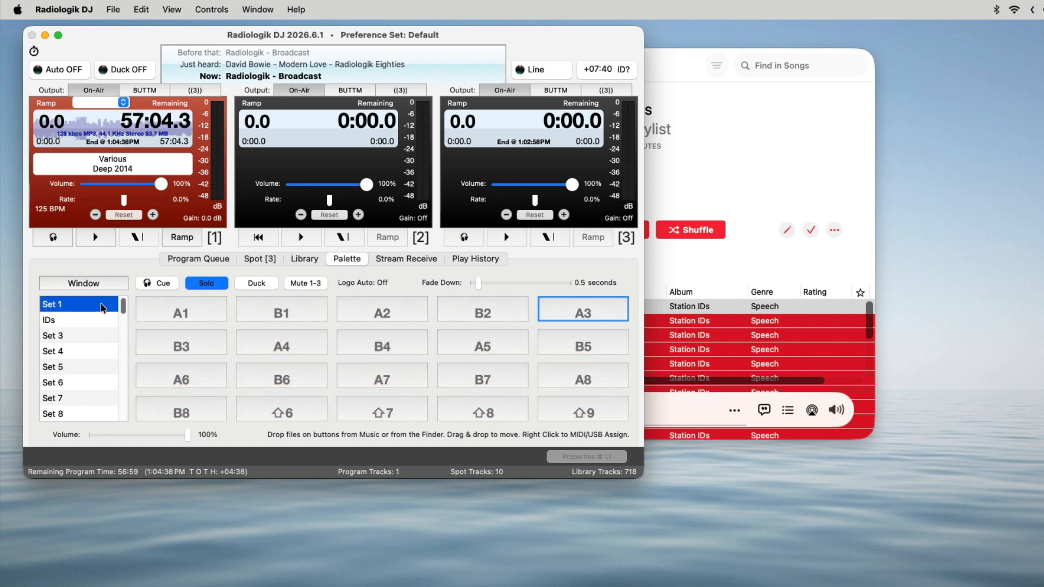
{"action": "left_click", "coordinate": [112, 9]}
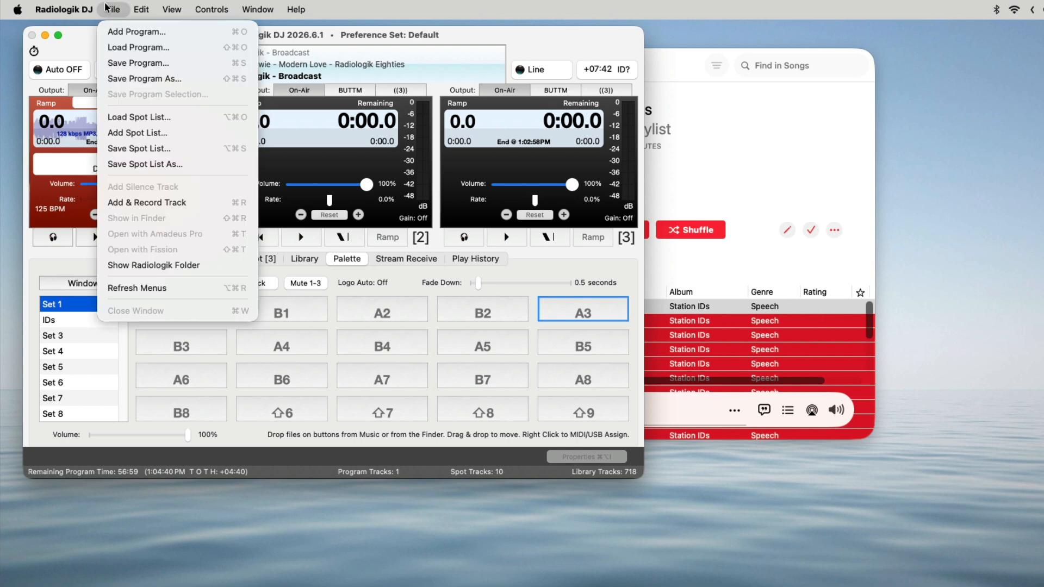
{"action": "left_click", "coordinate": [163, 266]}
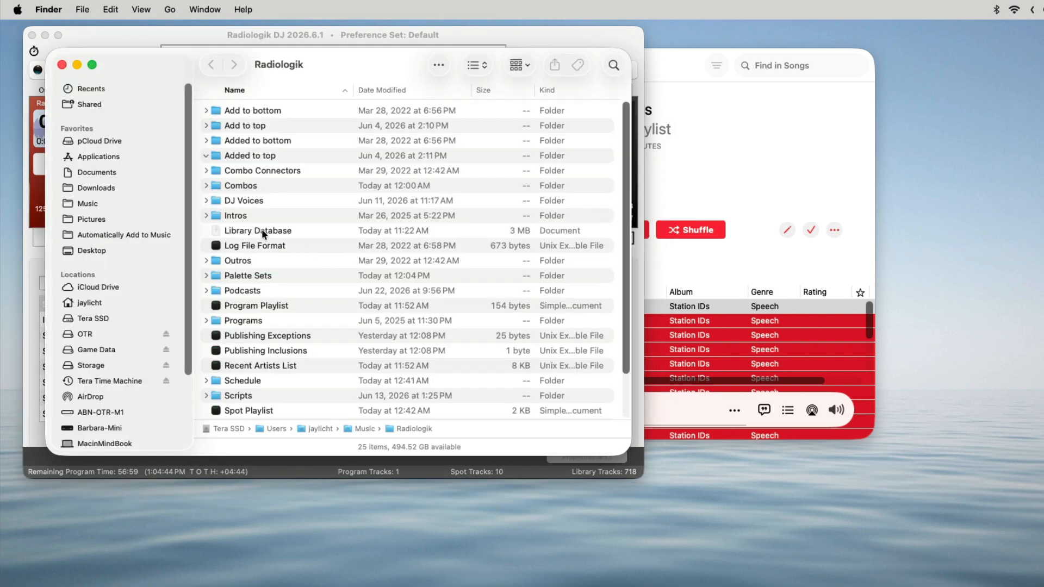
{"action": "double_click", "coordinate": [261, 199]}
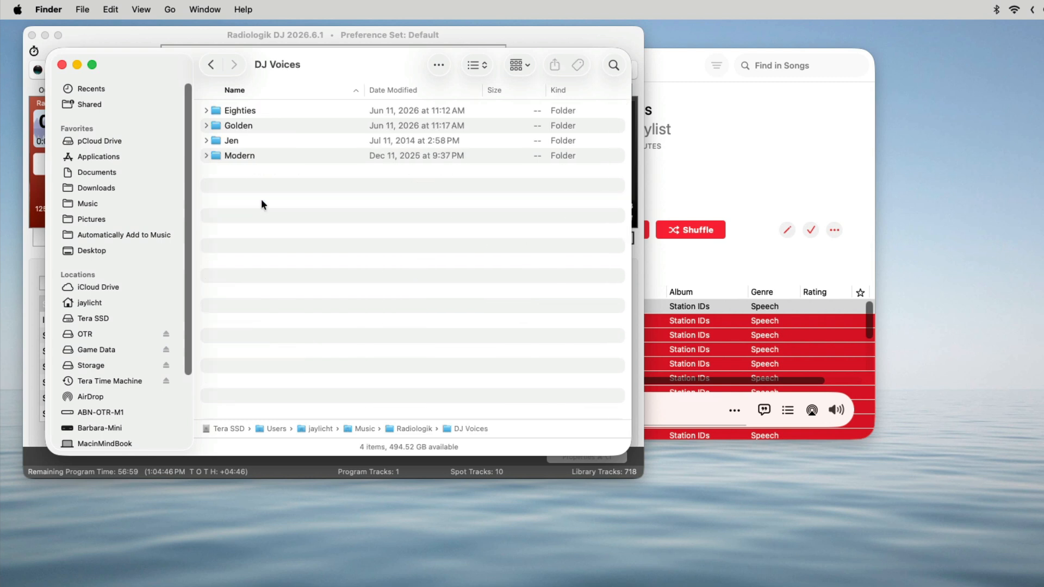
{"action": "double_click", "coordinate": [249, 155]}
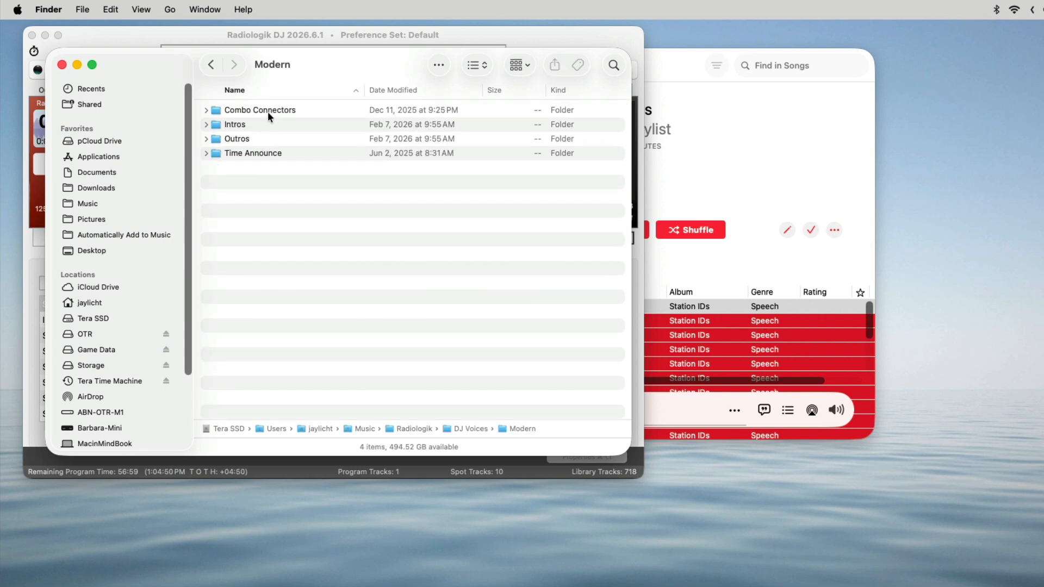
{"action": "double_click", "coordinate": [268, 111]}
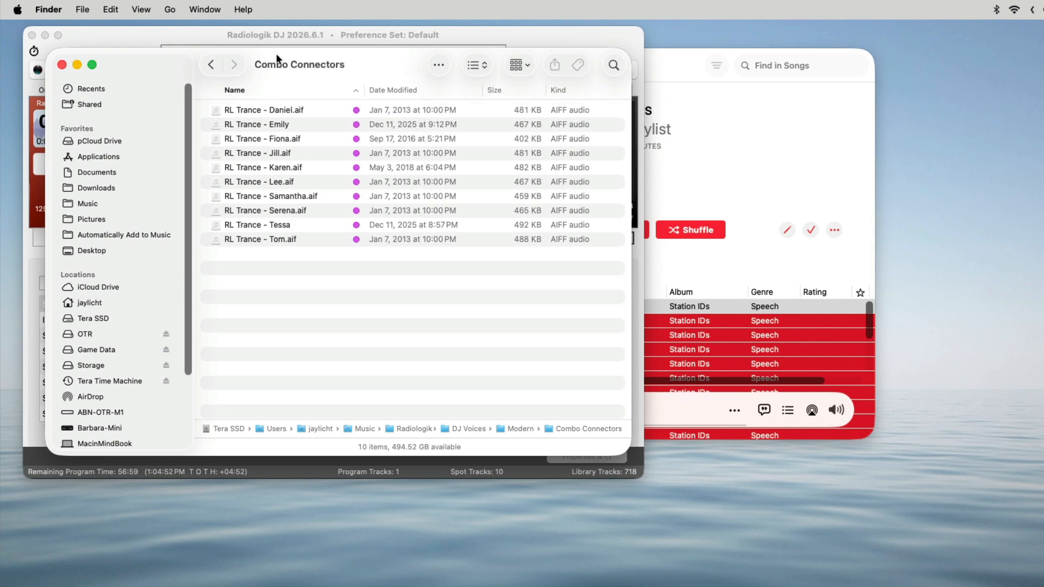
Place all Combo Connectors audio files on palette Set 1 starting at button A1, and close the folder window
{"action": "left_click_drag", "start_coordinate": [277, 58], "coordinate": [615, 199]}
{"action": "key", "text": "super+a"}
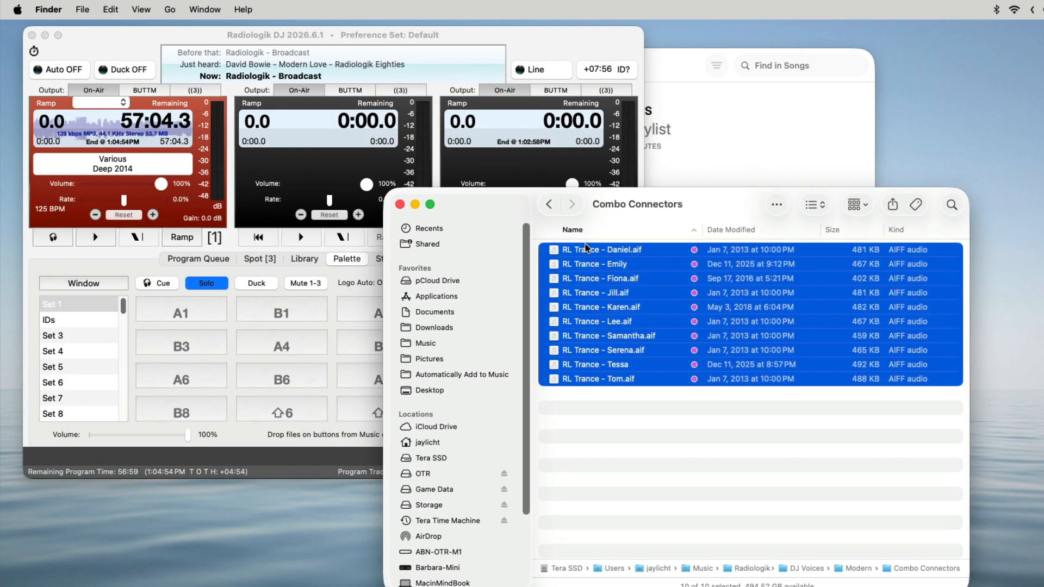
{"action": "left_click_drag", "start_coordinate": [617, 267], "coordinate": [193, 304]}
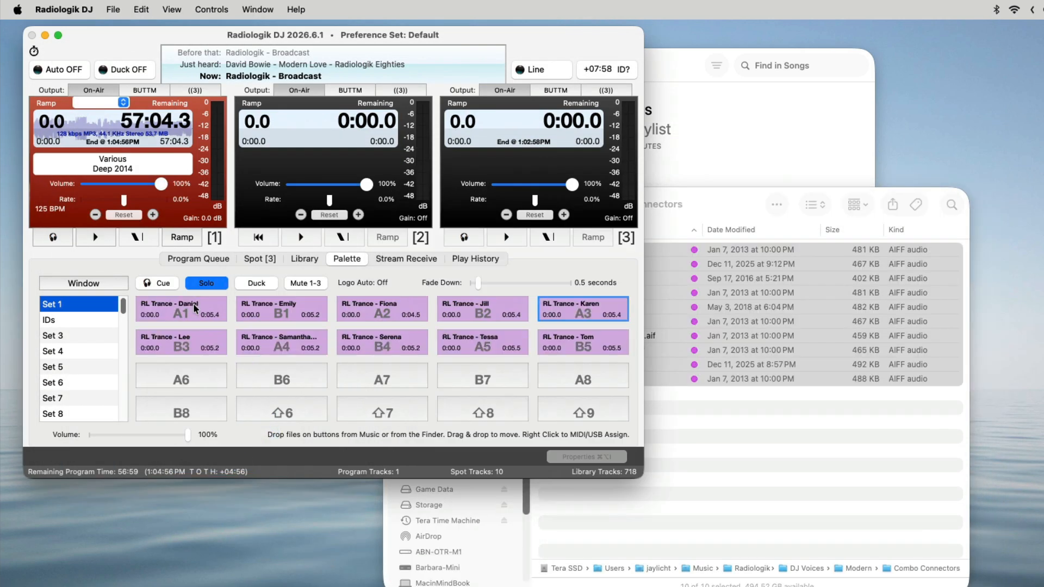
{"action": "left_click", "coordinate": [696, 503]}
{"action": "left_click", "coordinate": [400, 205]}
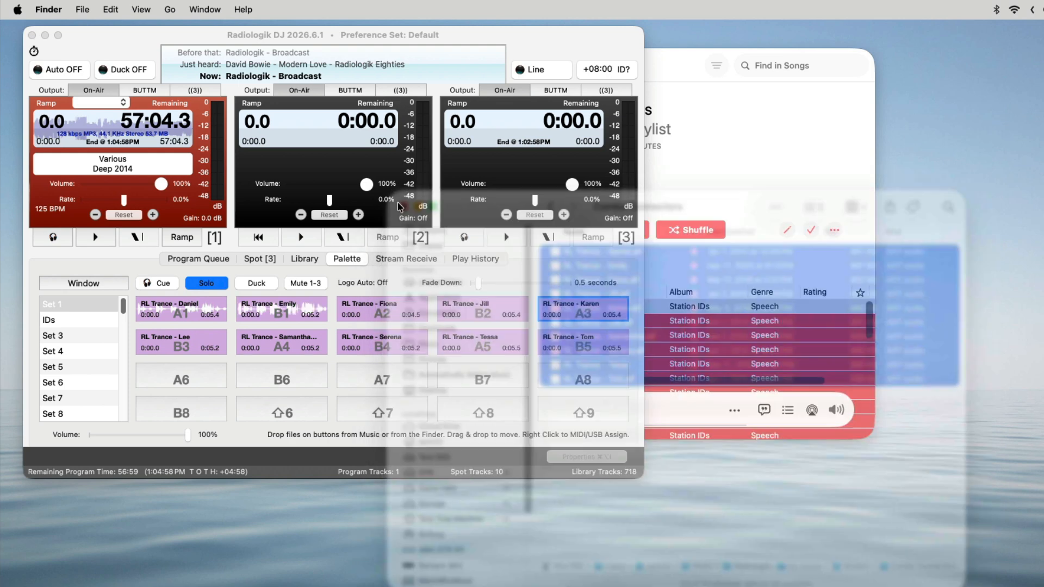
Rename palette Set 1 as Logos
{"action": "left_click", "coordinate": [187, 31]}
{"action": "double_click", "coordinate": [56, 307]}
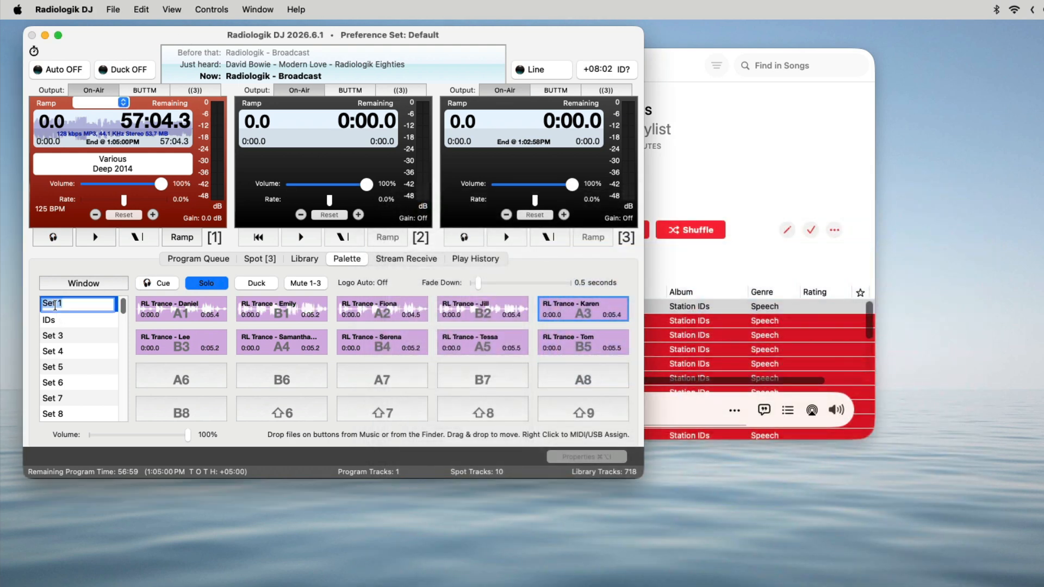
{"action": "type", "text": "Logos"}
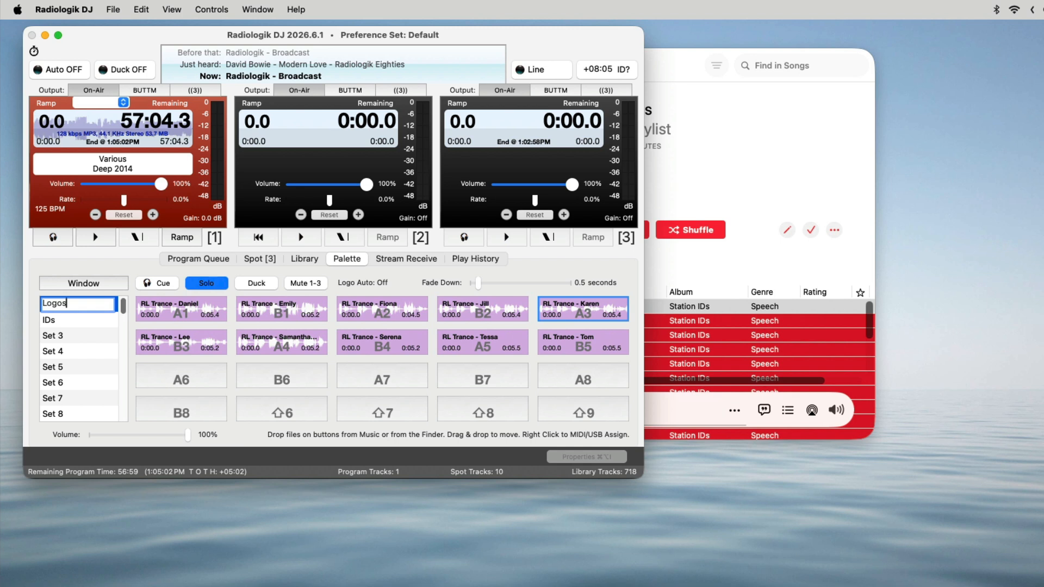
{"action": "key", "text": "Return"}
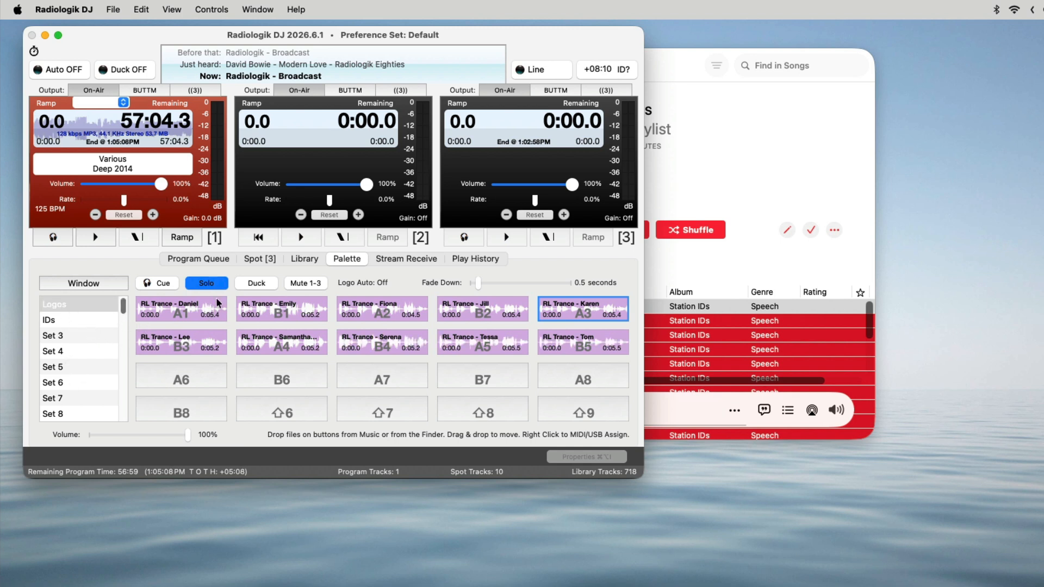
In the General settings, enable playing logos at an 8:00 interval for tracks longer than 30:00, using the Logos palette set
{"action": "left_click", "coordinate": [45, 5]}
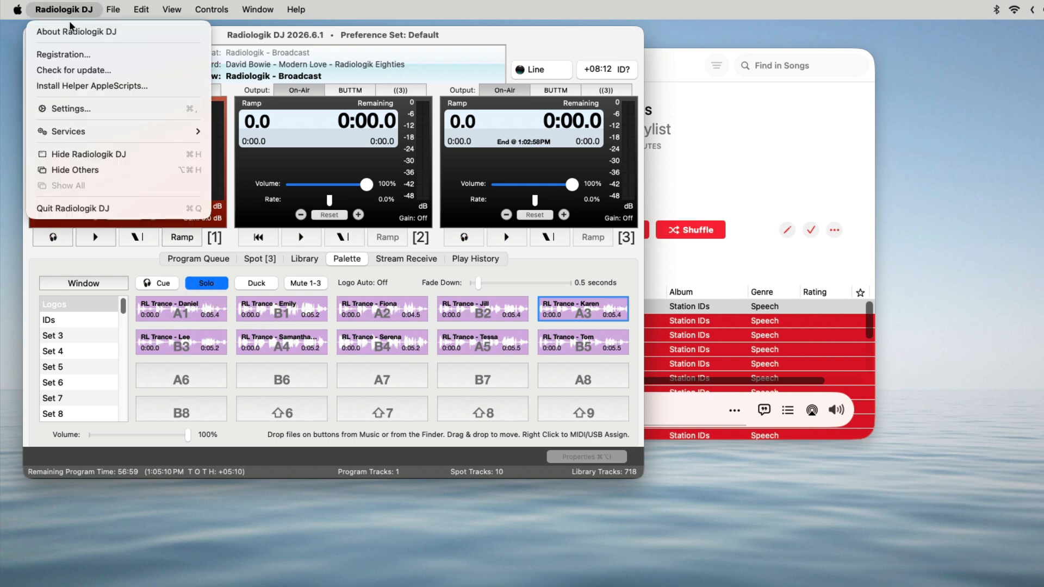
{"action": "left_click", "coordinate": [82, 109]}
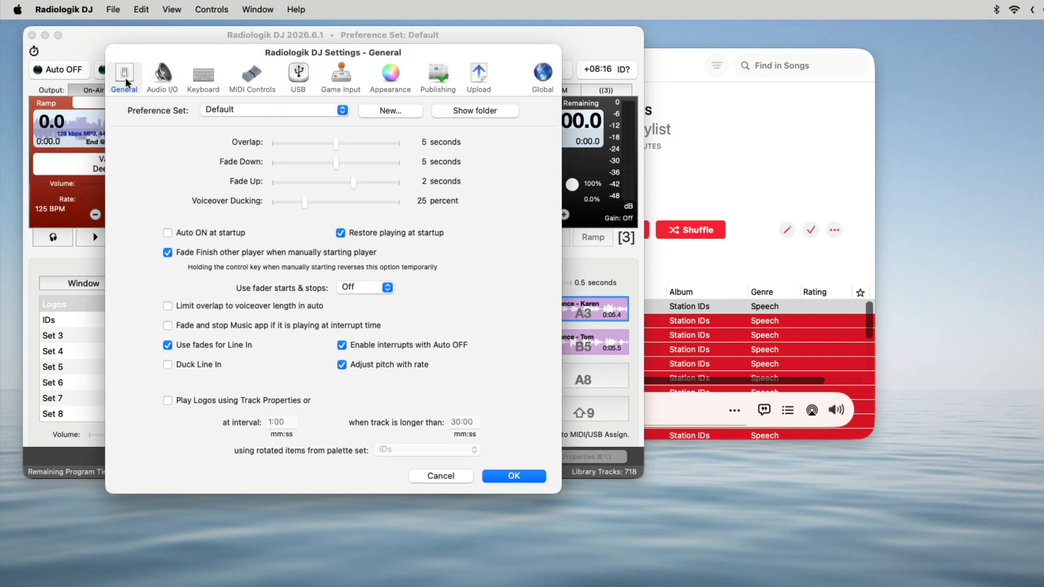
{"action": "left_click", "coordinate": [244, 396]}
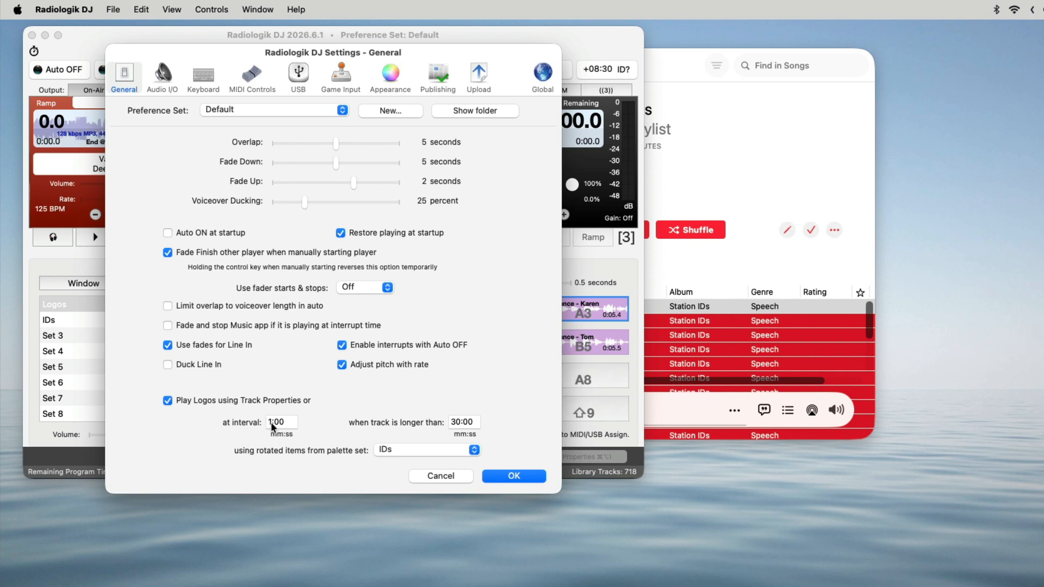
{"action": "type", "text": "8"}
{"action": "left_click", "coordinate": [471, 421]}
{"action": "left_click", "coordinate": [403, 449]}
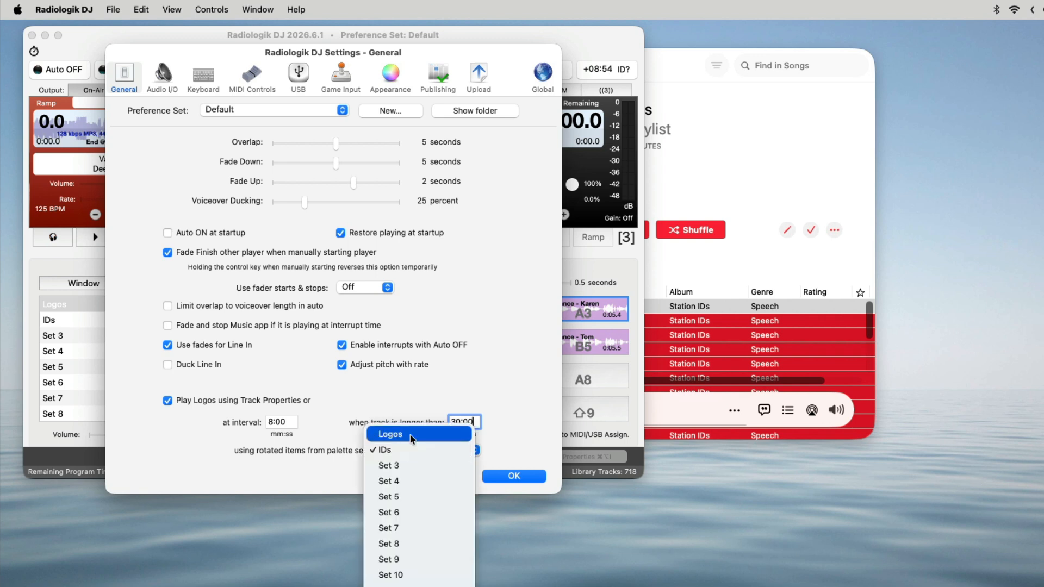
{"action": "left_click", "coordinate": [408, 434]}
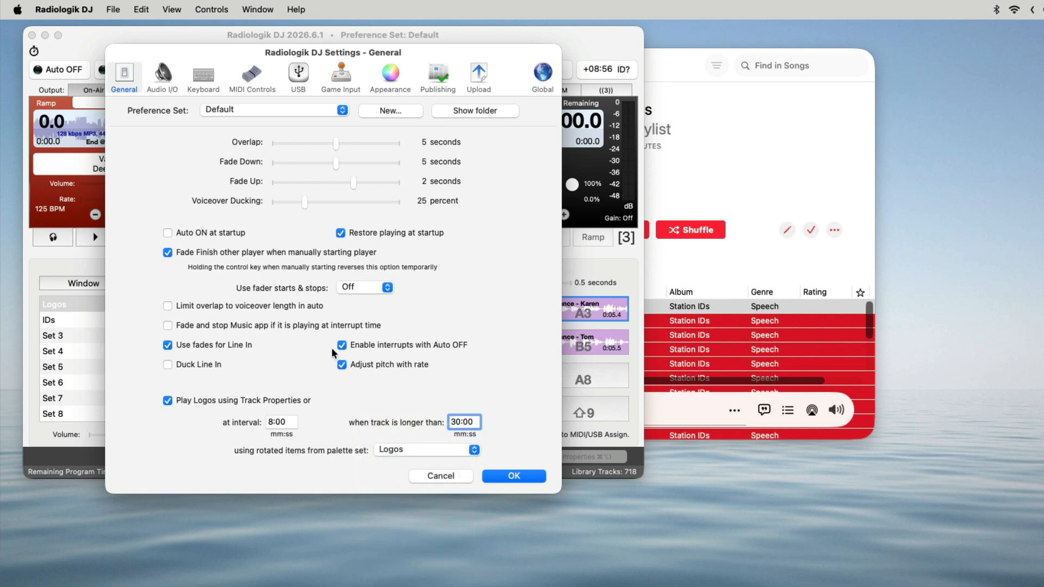
{"action": "left_click", "coordinate": [527, 478]}
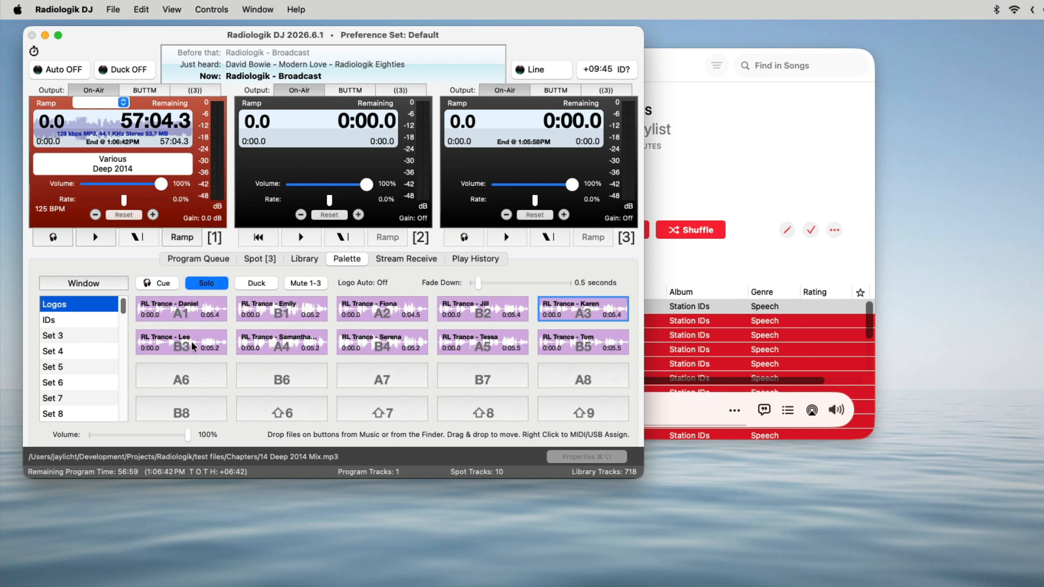
Open the track properties of Various - Deep 2014 from the program queue and place the window below the queue
{"action": "left_click", "coordinate": [226, 257]}
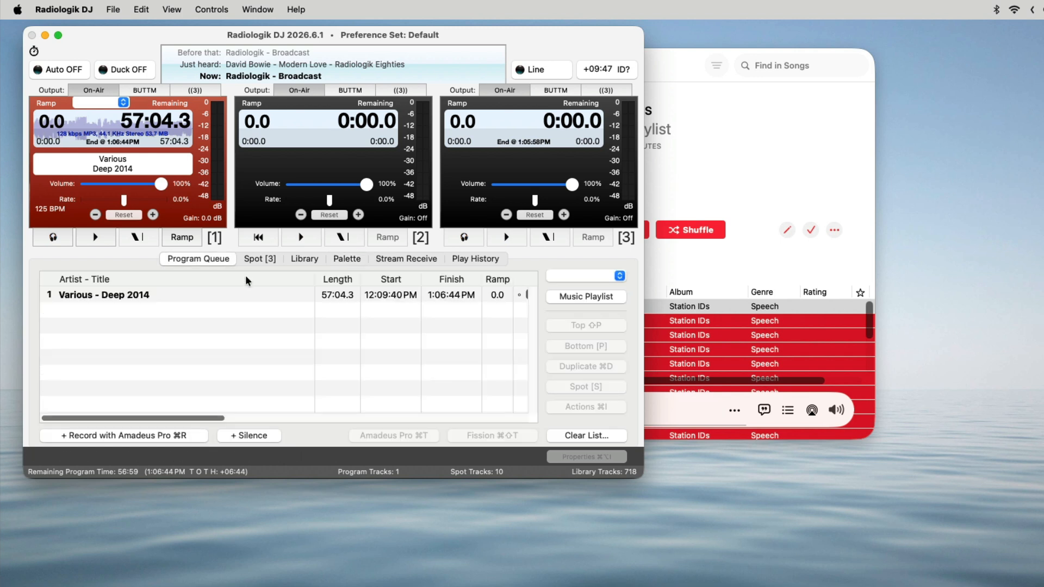
{"action": "left_click", "coordinate": [240, 294]}
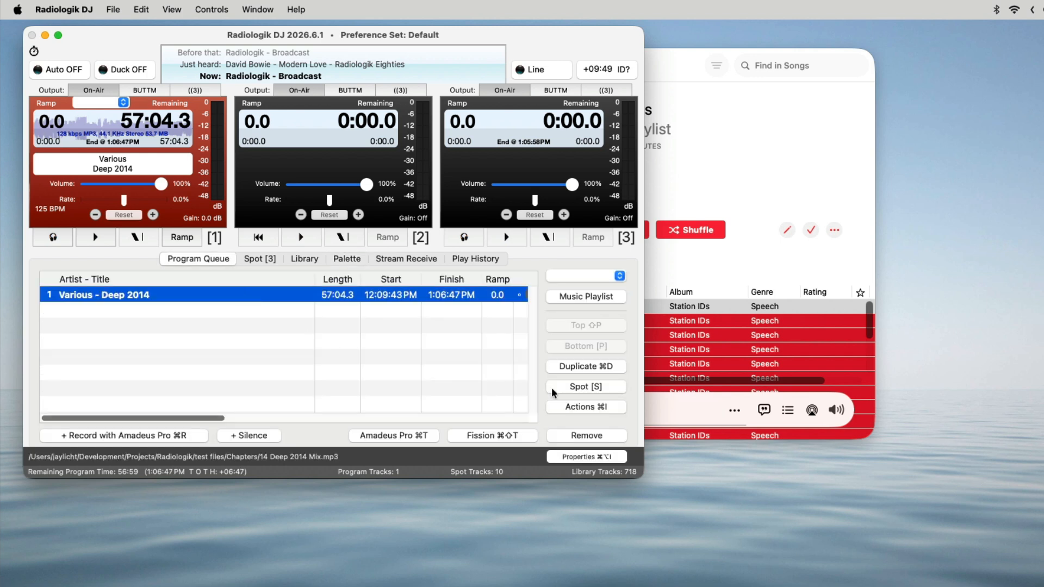
{"action": "left_click", "coordinate": [593, 458]}
{"action": "left_click_drag", "start_coordinate": [592, 354], "coordinate": [321, 258]}
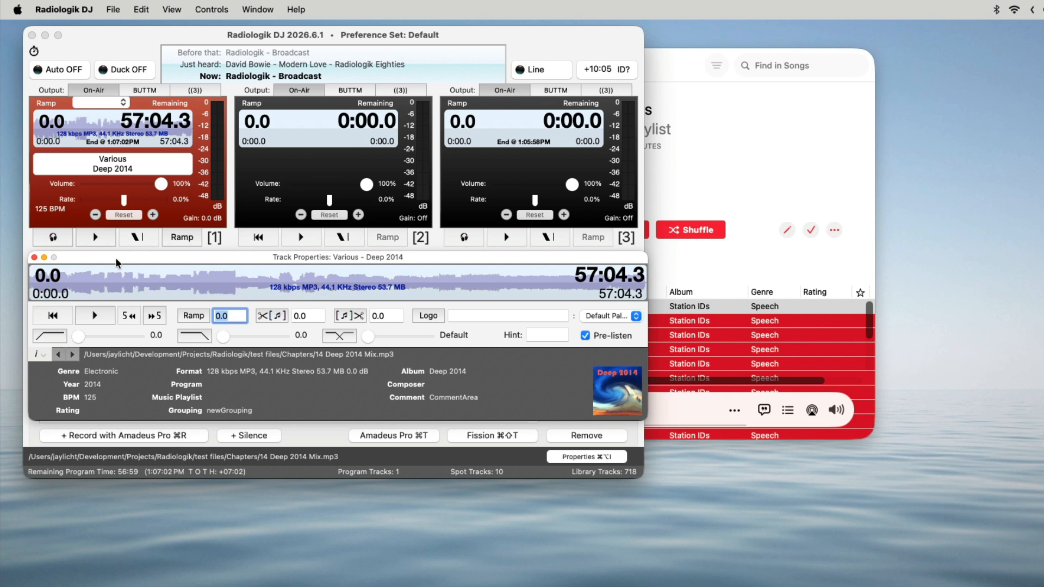
{"action": "left_click_drag", "start_coordinate": [116, 263], "coordinate": [116, 455]}
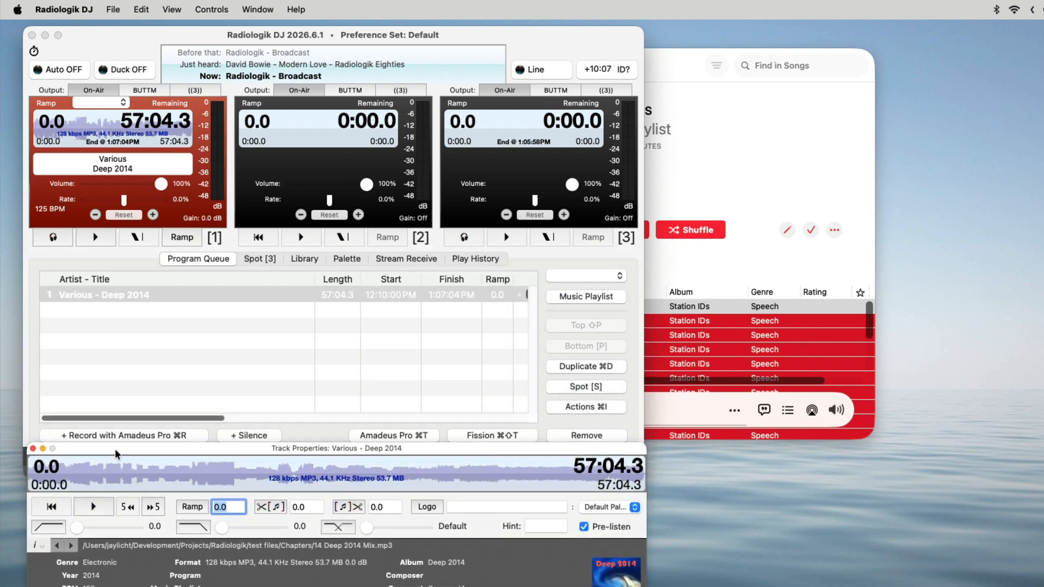
Check the chapter list for the start of You're So High and add a logo point at 5:31 in the track properties
{"action": "left_click", "coordinate": [148, 371]}
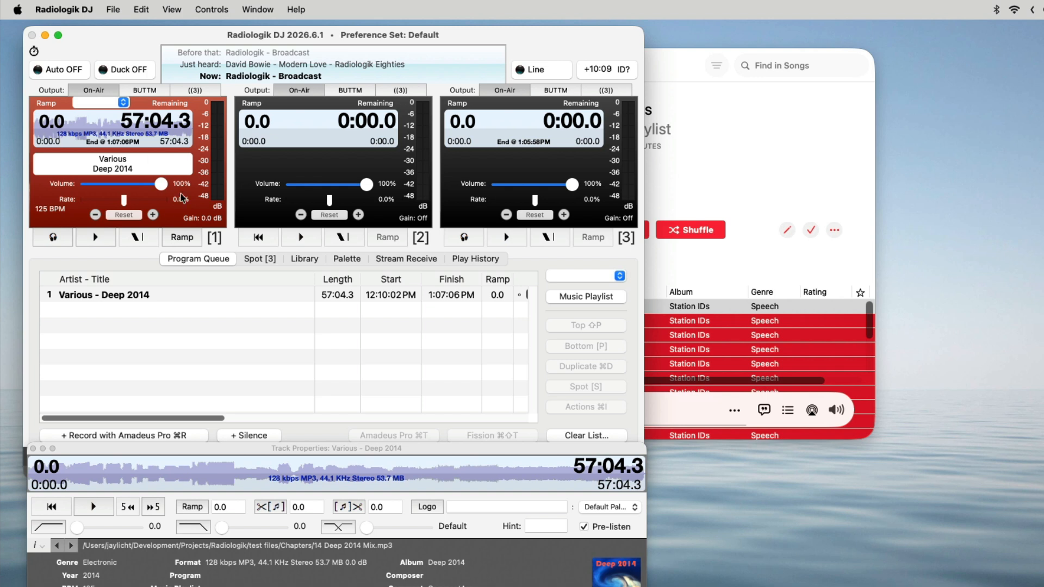
{"action": "left_click", "coordinate": [120, 105]}
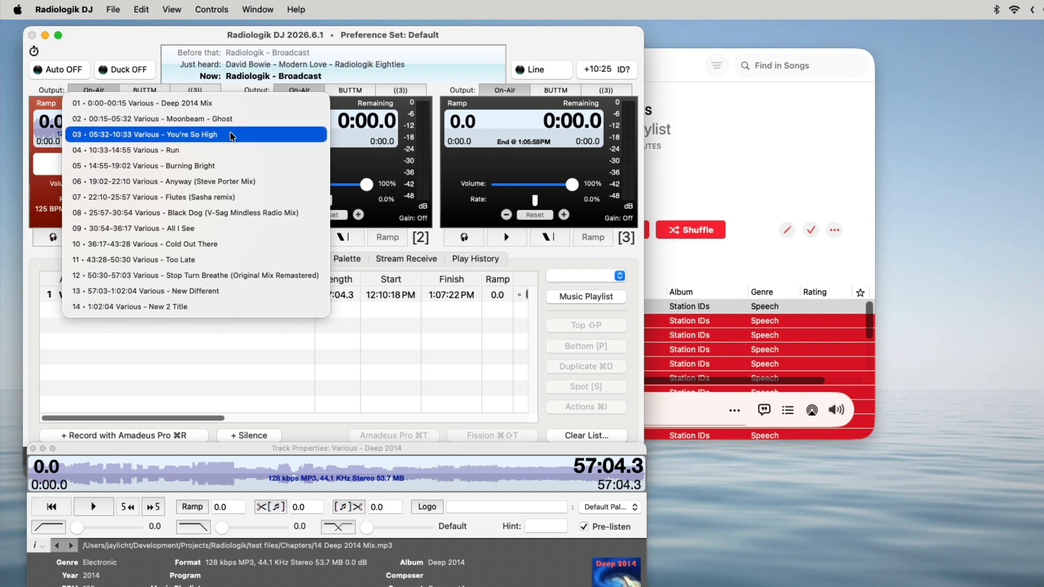
{"action": "left_click", "coordinate": [465, 163]}
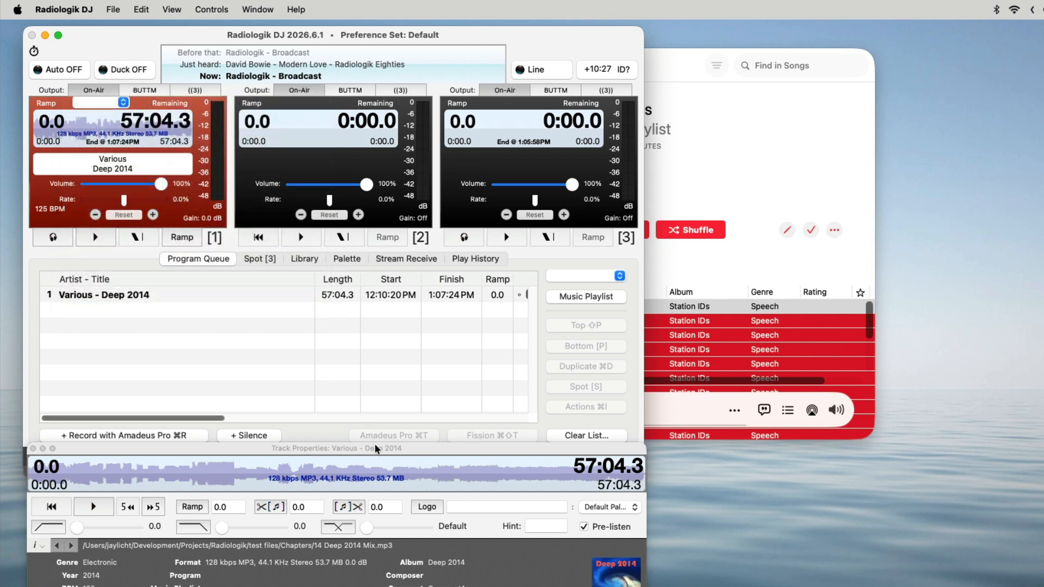
{"action": "left_click_drag", "start_coordinate": [375, 449], "coordinate": [390, 280]}
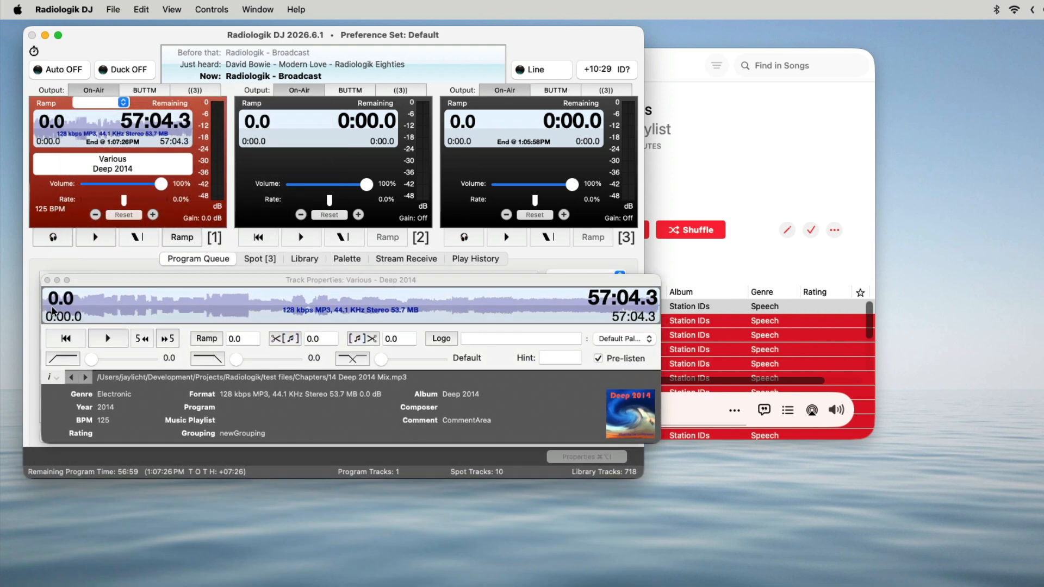
{"action": "left_click_drag", "start_coordinate": [53, 311], "coordinate": [100, 311]}
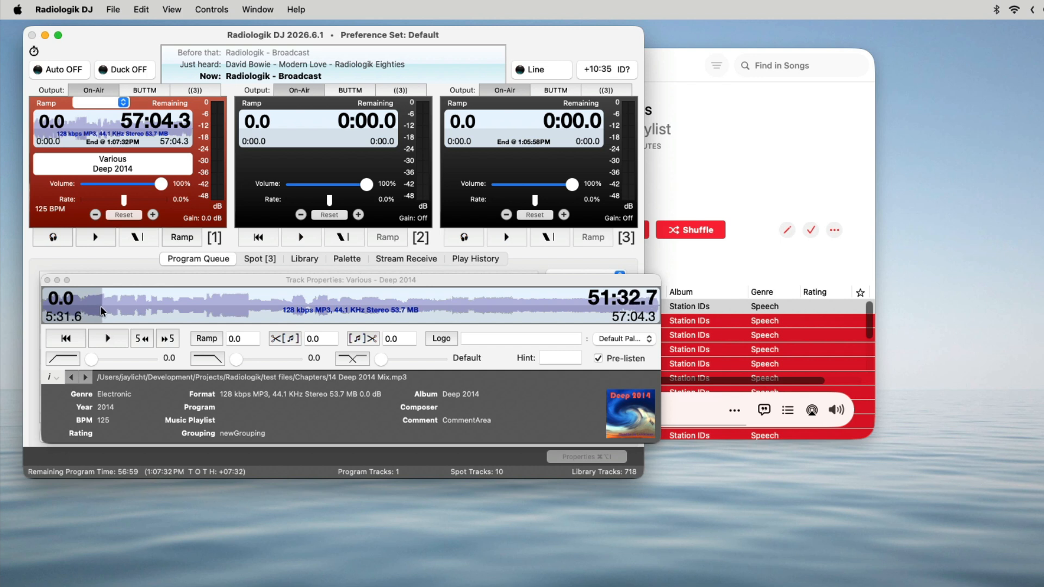
{"action": "left_click", "coordinate": [433, 342]}
Check the chapter list for the start of Run and add a second logo point at about 10:30 in the track properties
{"action": "left_click_drag", "start_coordinate": [136, 280], "coordinate": [113, 408]}
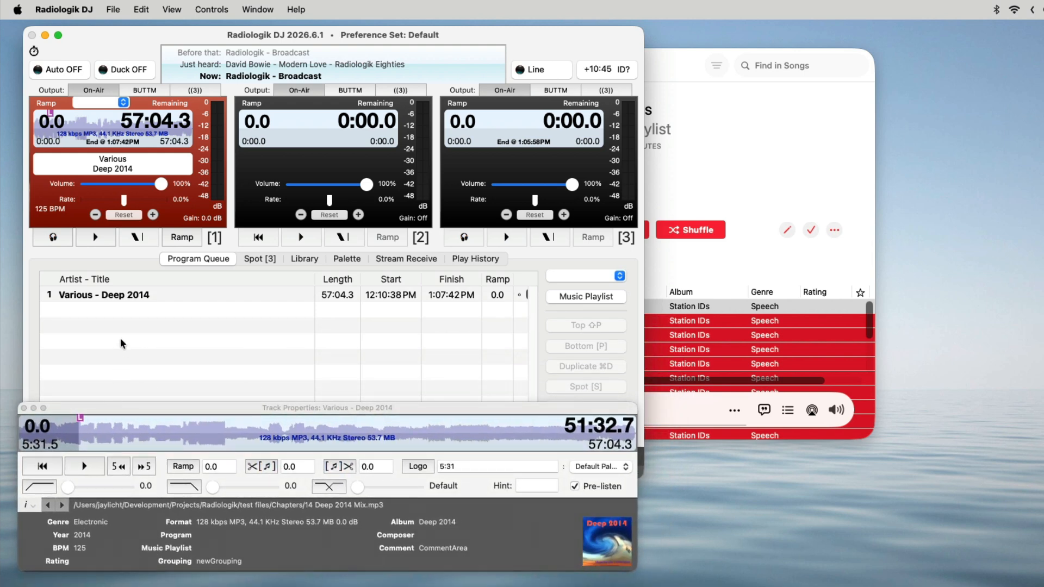
{"action": "left_click", "coordinate": [103, 99]}
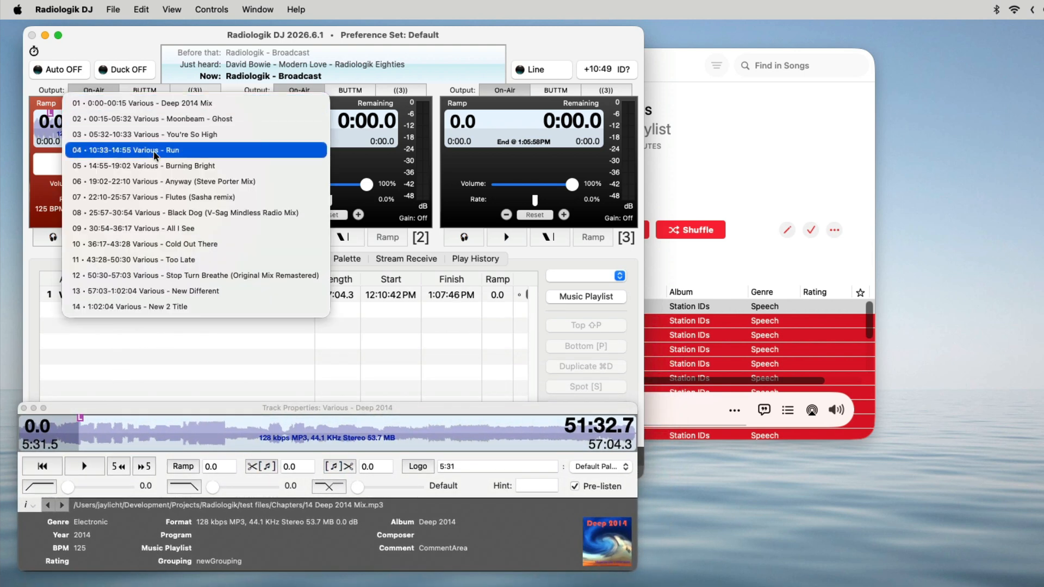
{"action": "left_click", "coordinate": [191, 357]}
{"action": "left_click_drag", "start_coordinate": [201, 411], "coordinate": [227, 314]}
{"action": "left_click", "coordinate": [162, 318]}
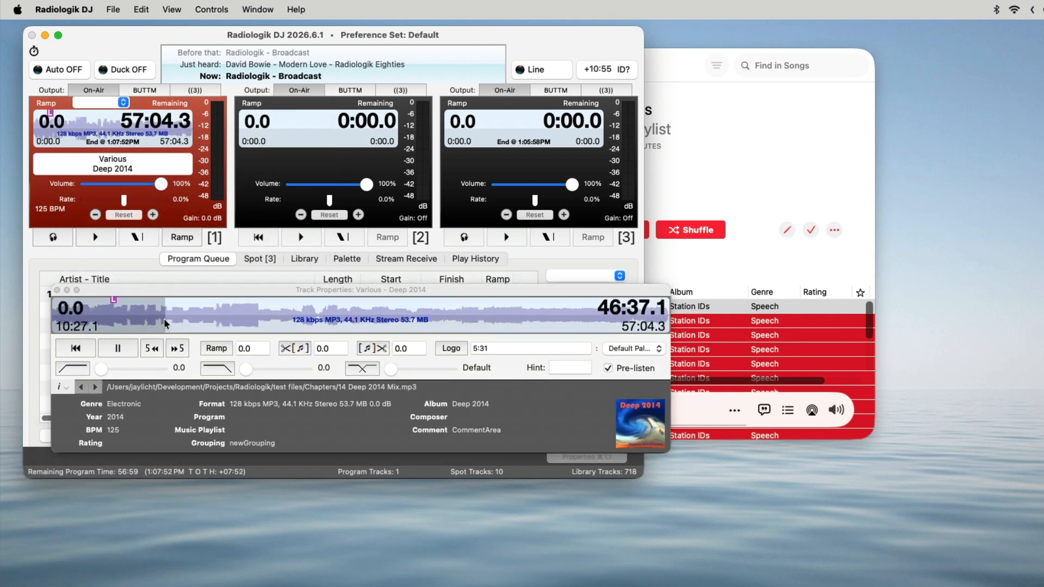
{"action": "key", "text": "space"}
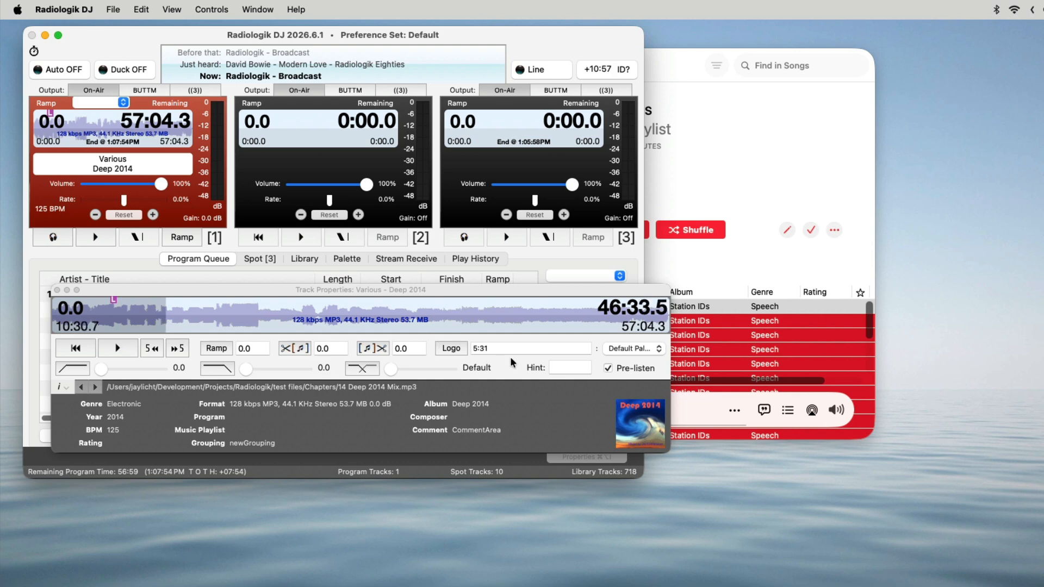
{"action": "left_click", "coordinate": [456, 348]}
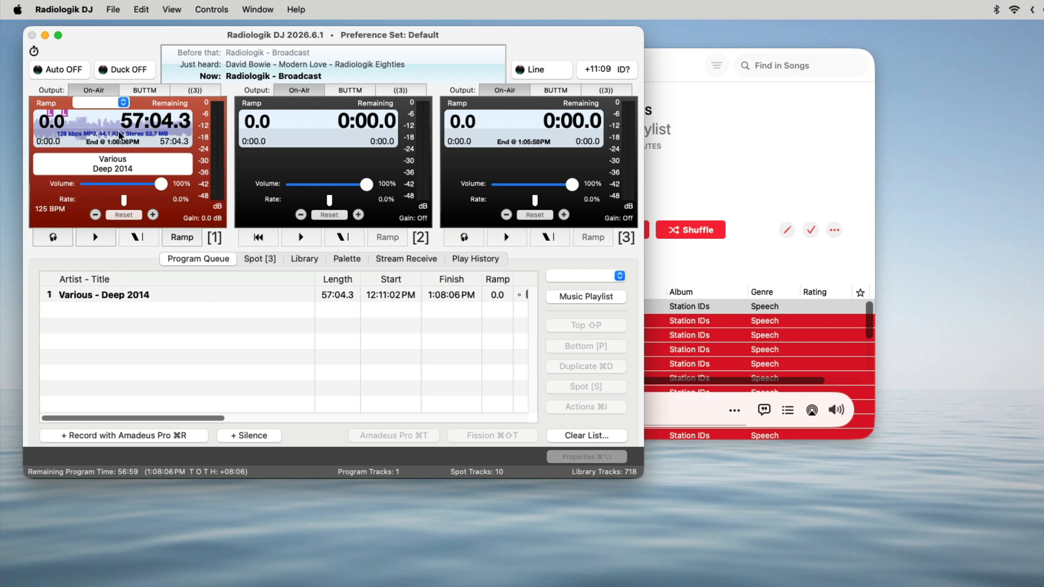
In the Palette with the Logos set, enable Duck and turn off Solo
{"action": "left_click", "coordinate": [353, 260]}
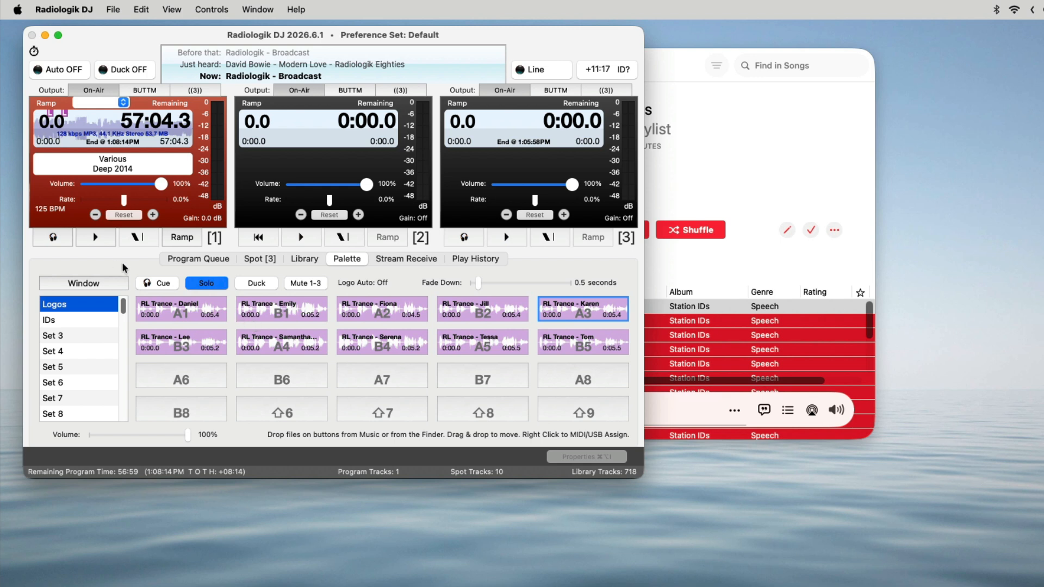
{"action": "left_click", "coordinate": [256, 282]}
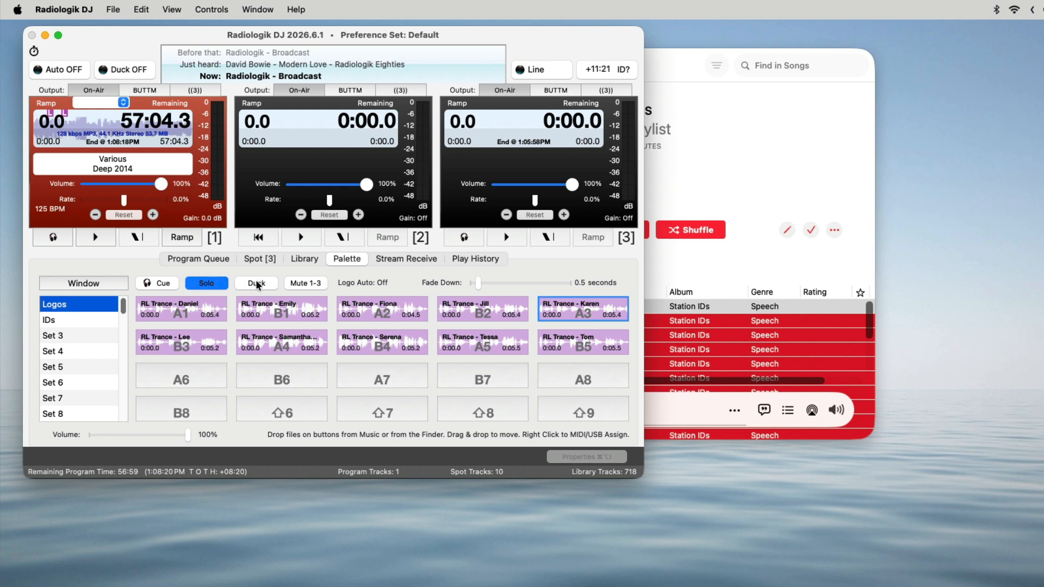
{"action": "left_click", "coordinate": [212, 284]}
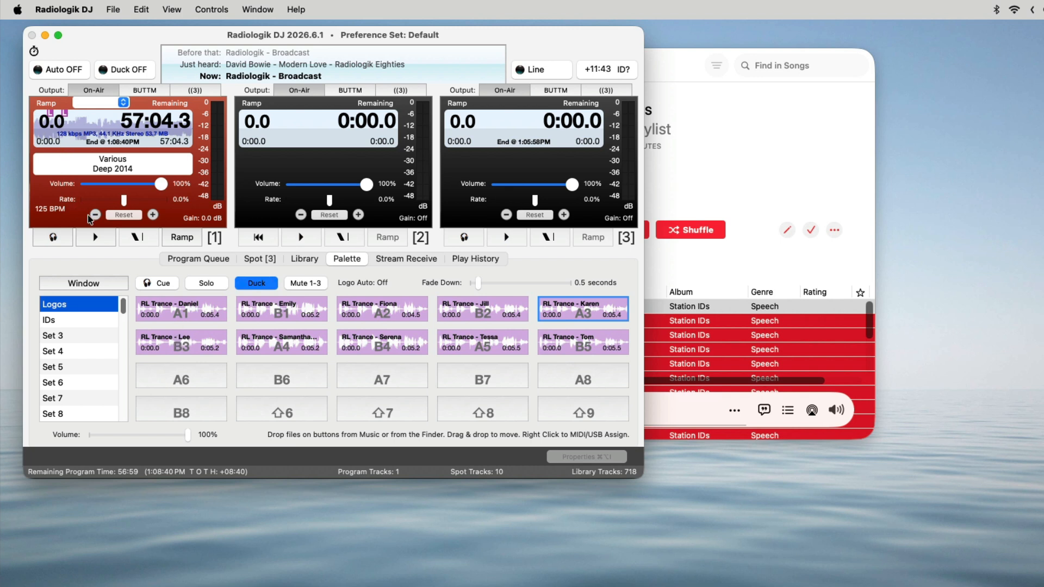
Play Deep 2014 in player 1 and skip to shortly before the 5:31 logo point to let the logo play automatically
{"action": "left_click", "coordinate": [95, 237]}
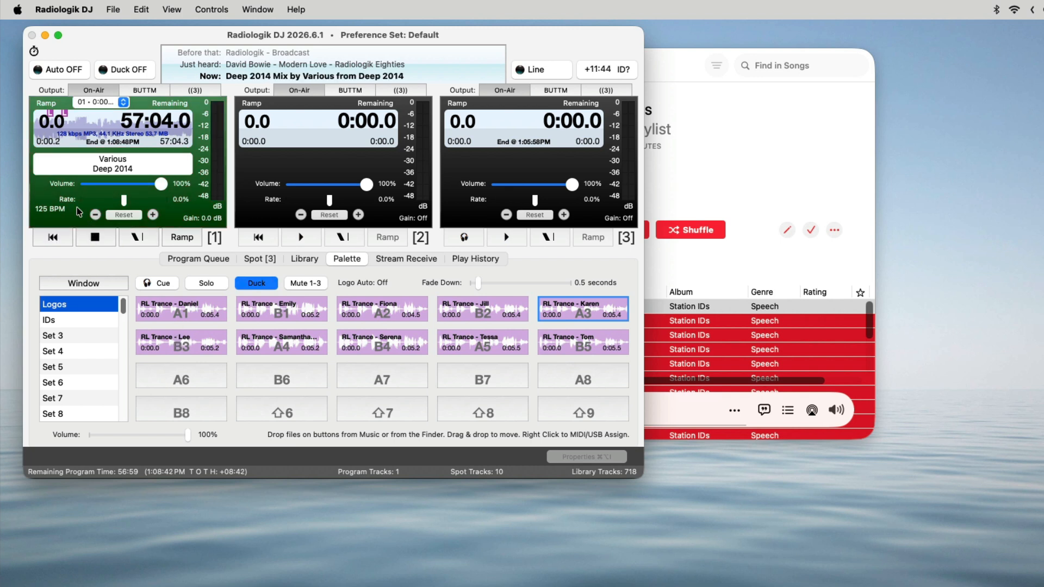
{"action": "left_click", "coordinate": [45, 135]}
{"action": "left_click_drag", "start_coordinate": [44, 131], "coordinate": [46, 134]}
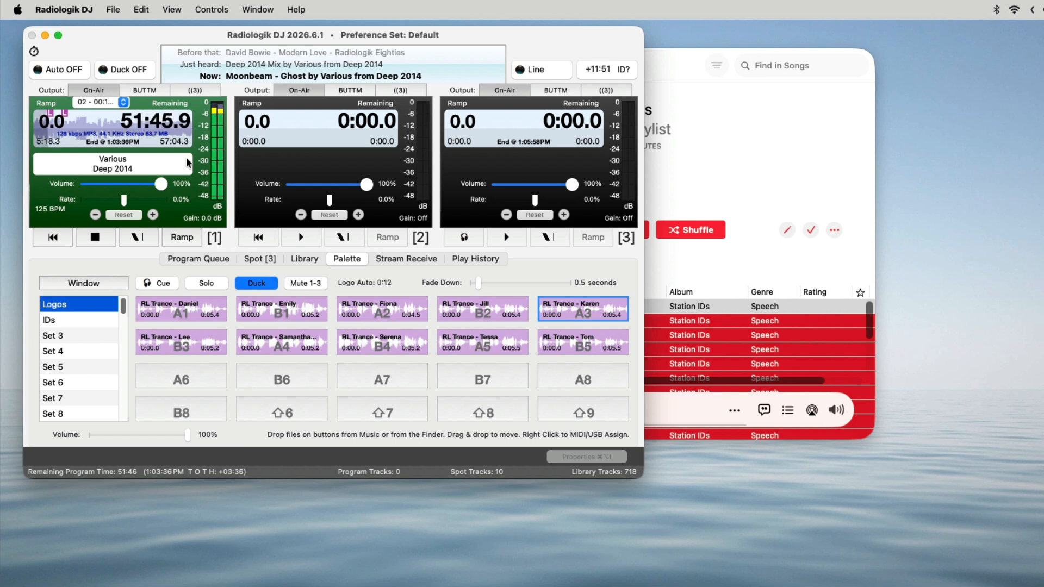
{"action": "mouse_move", "coordinate": [187, 159]}
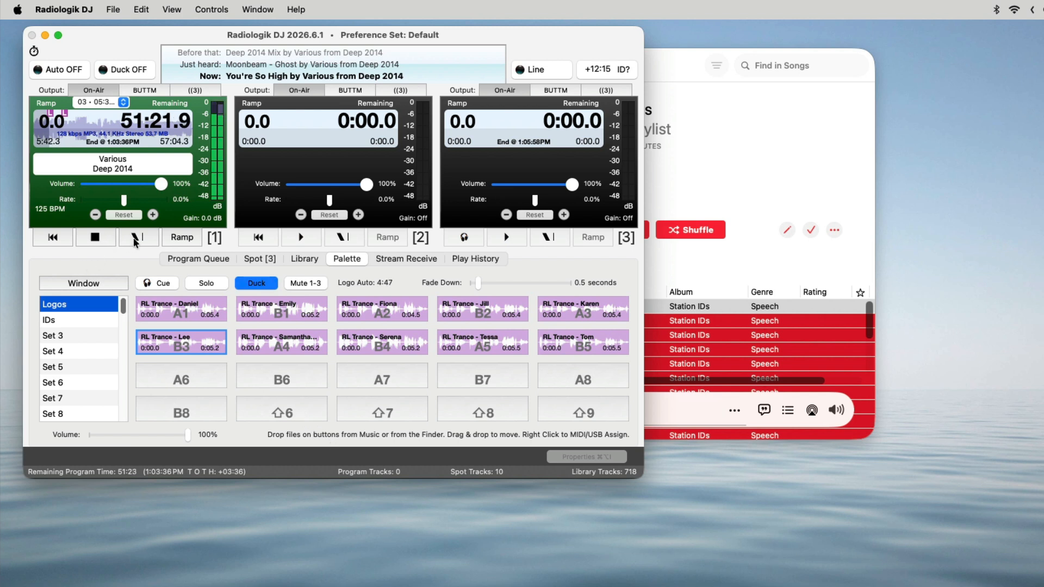
Skip the playing Deep 2014 track ahead to about 10:21, shortly before the second logo point
{"action": "left_click", "coordinate": [61, 126]}
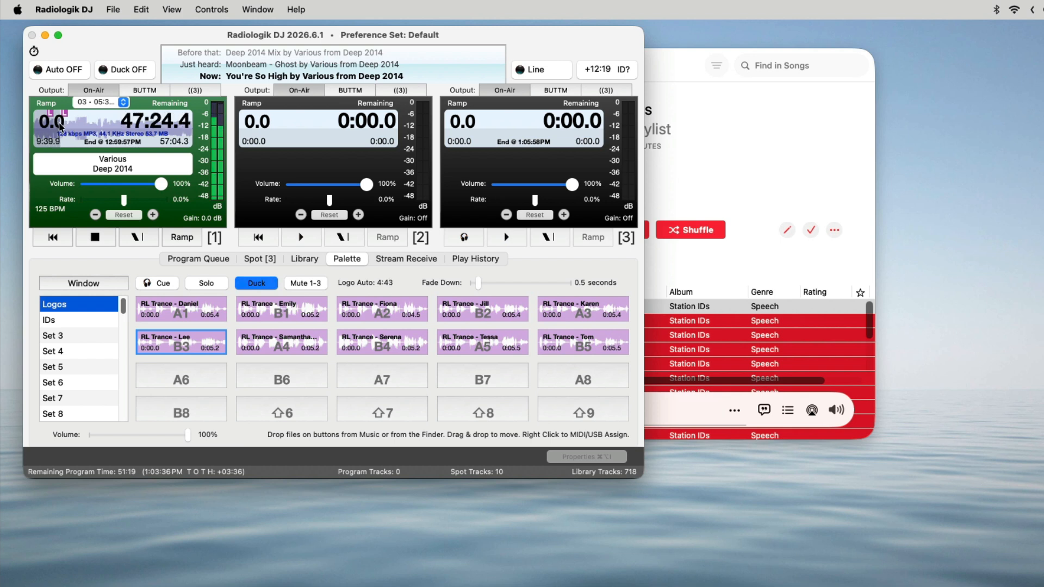
{"action": "left_click", "coordinate": [60, 126]}
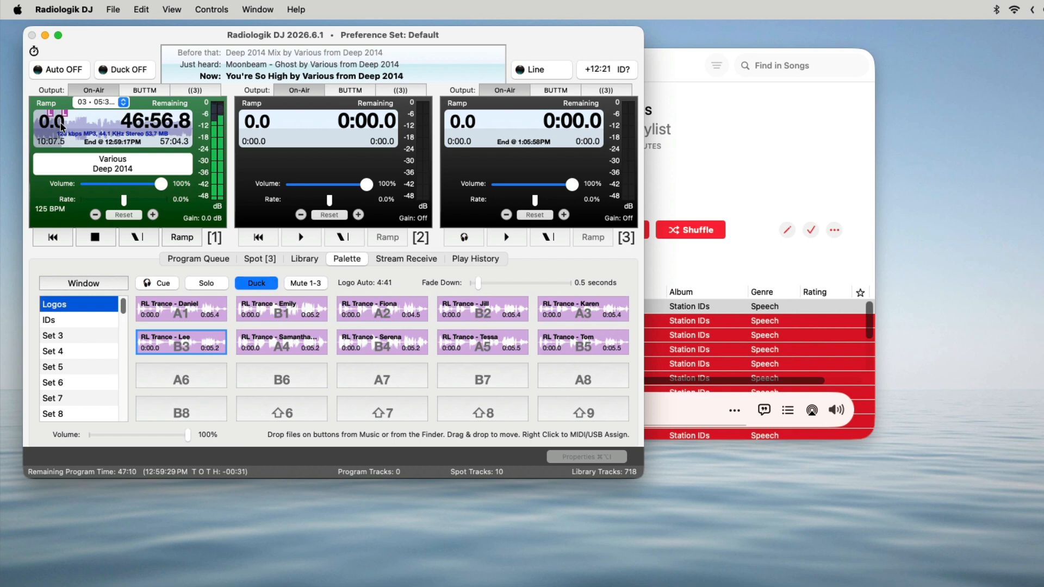
{"action": "left_click", "coordinate": [61, 126]}
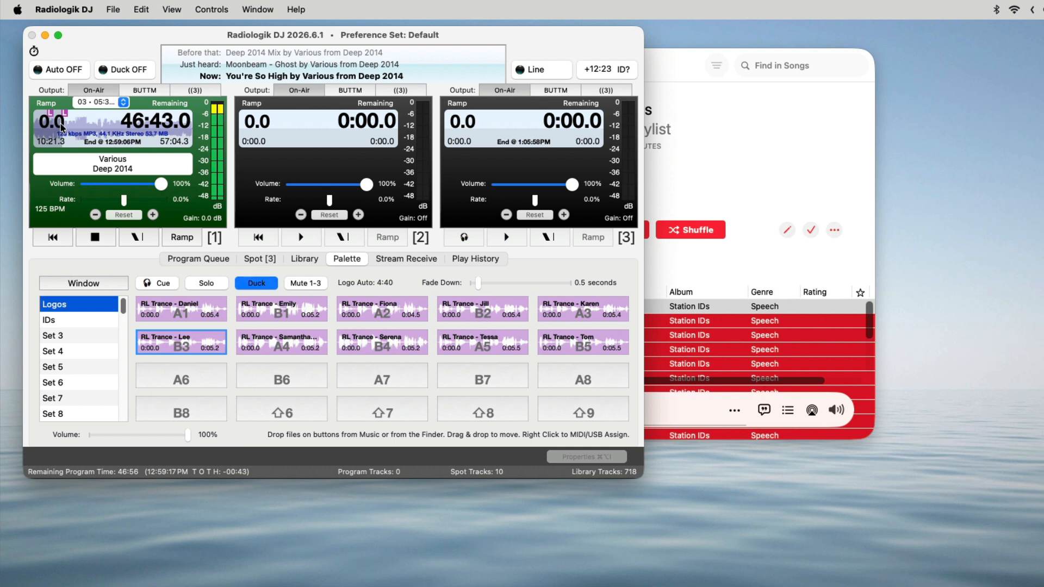